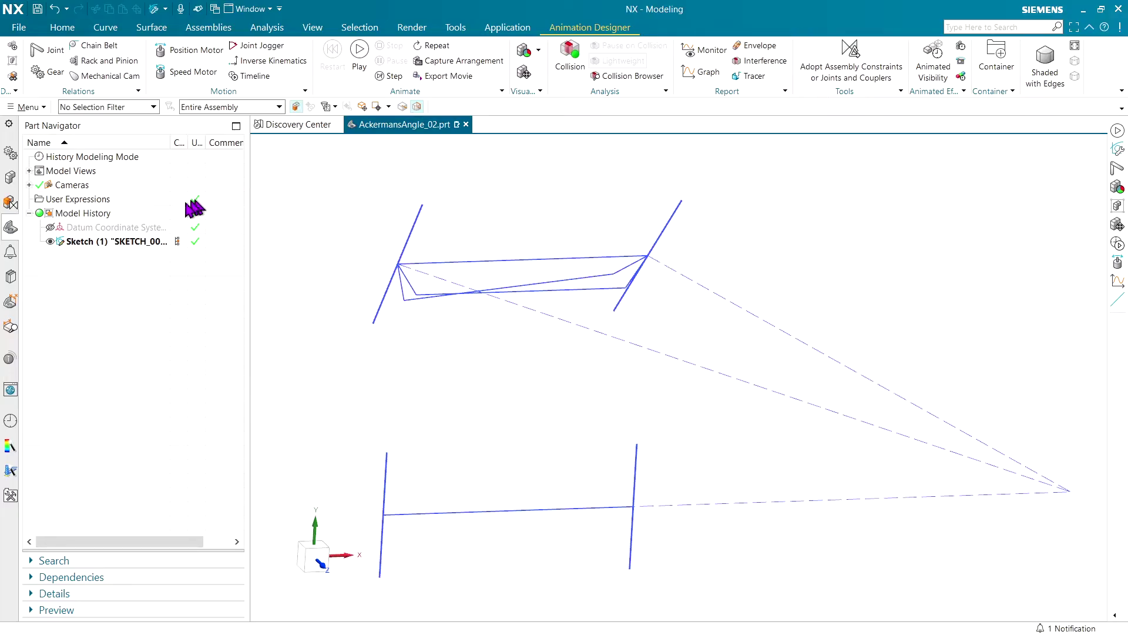
Review the steering sketch, checking the 500 wheel length dimension, then exit the sketch
double_click(87, 243)
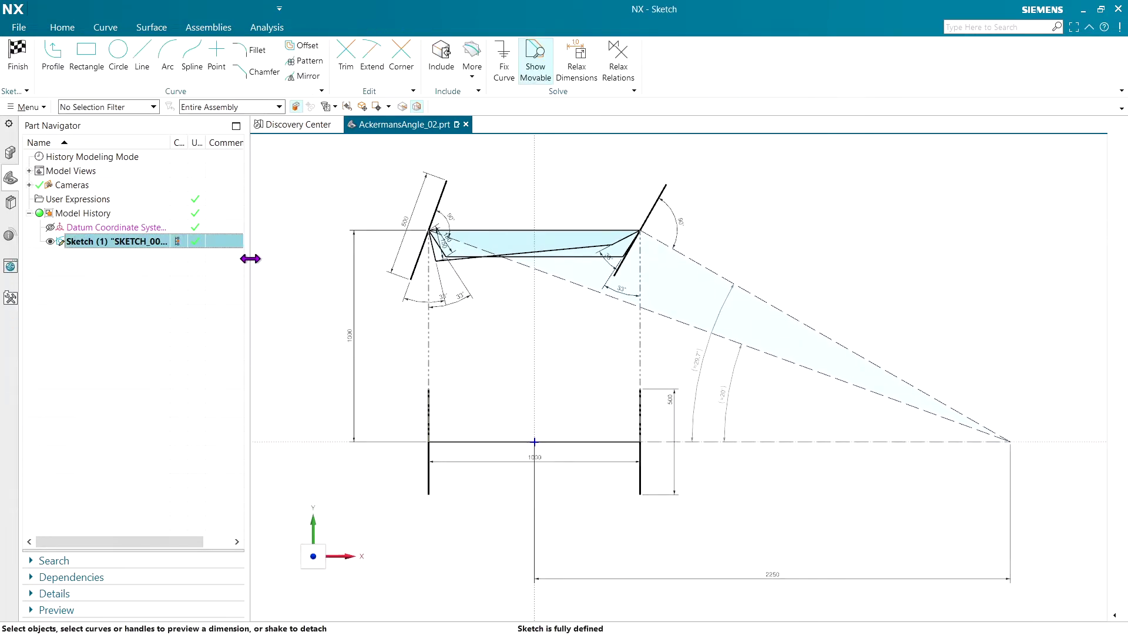
scroll(413, 213, "up", 5)
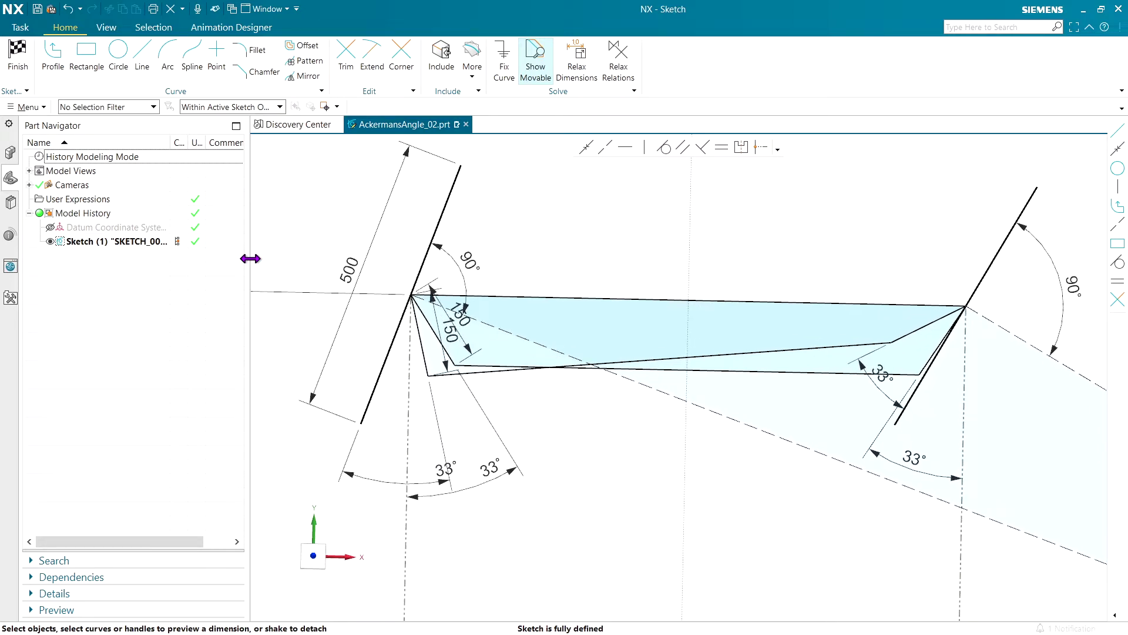
left_click(371, 250)
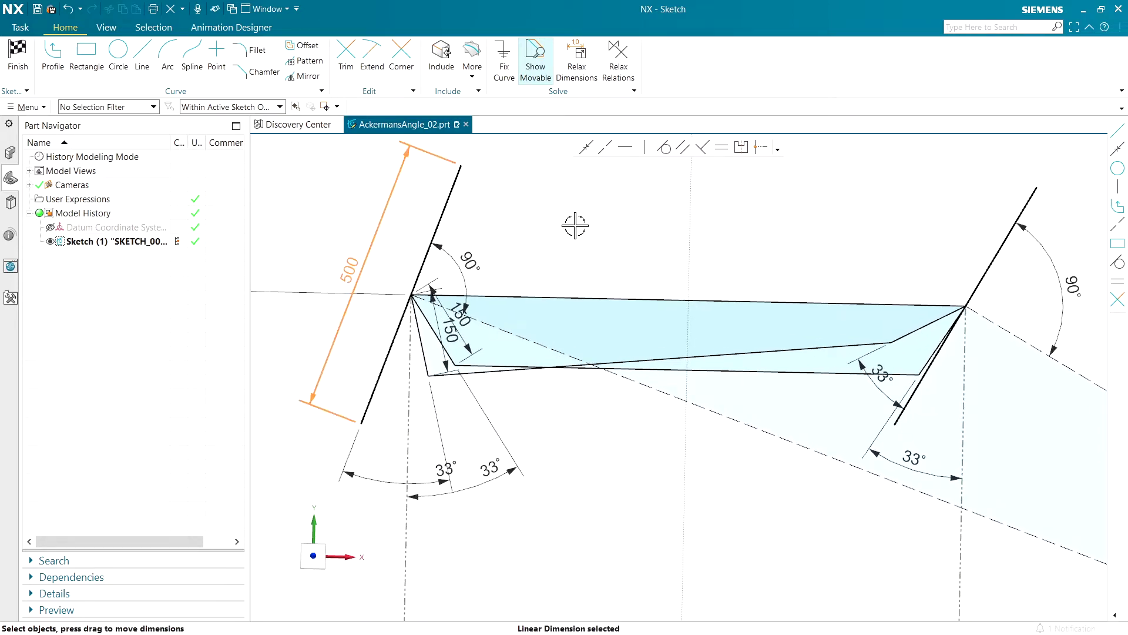
scroll(526, 304, "down", 3)
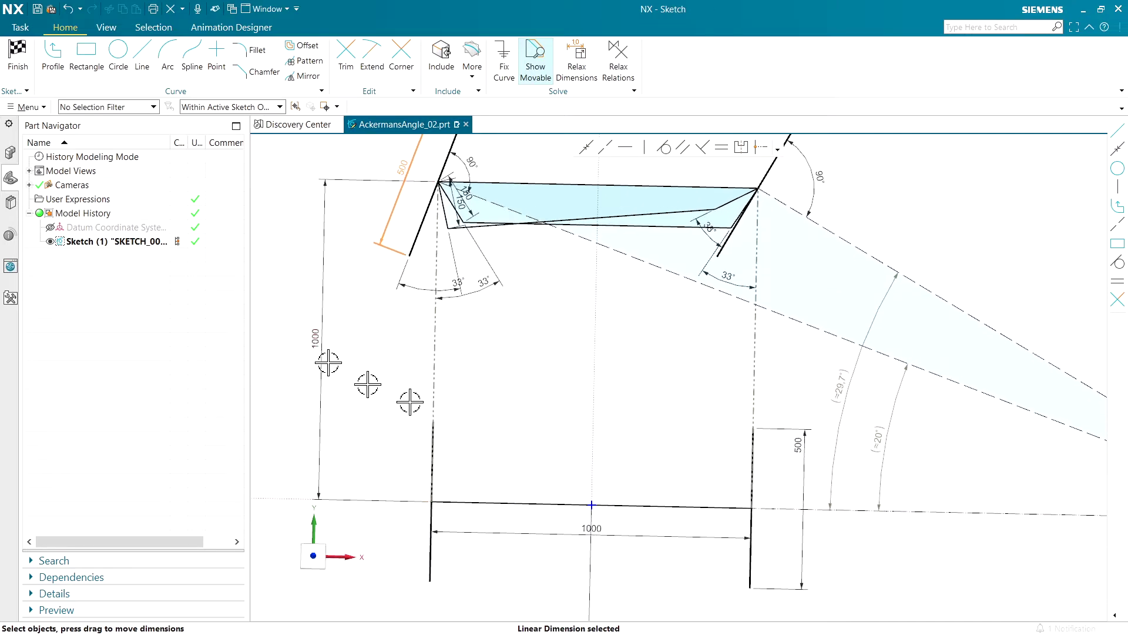
scroll(449, 498, "down", 2)
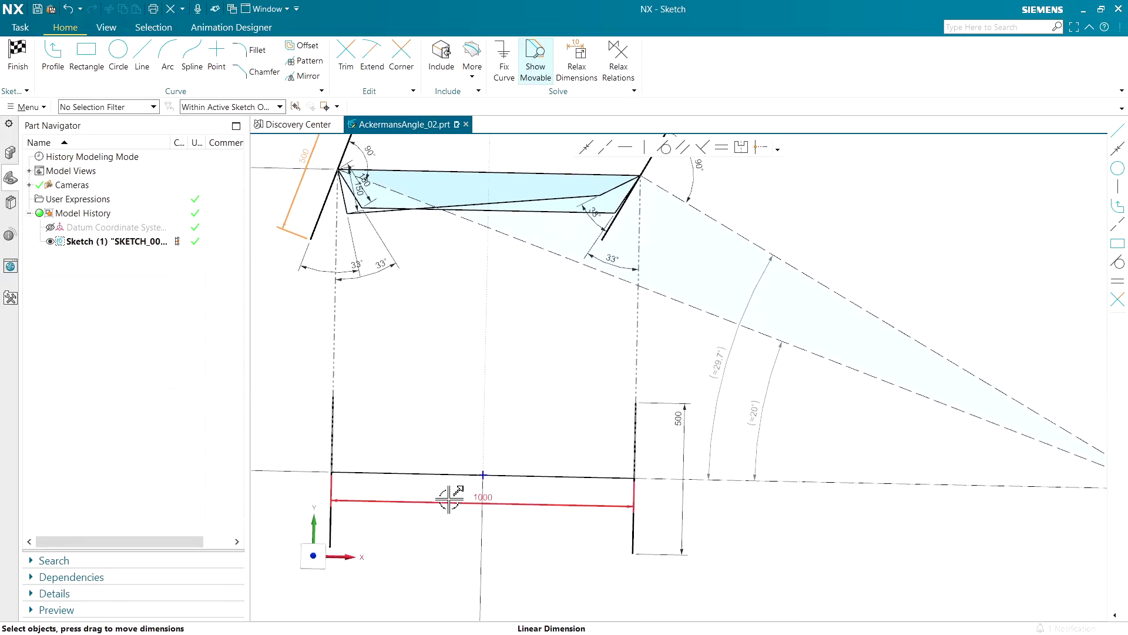
scroll(735, 493, "down", 2)
scroll(727, 524, "up", 2)
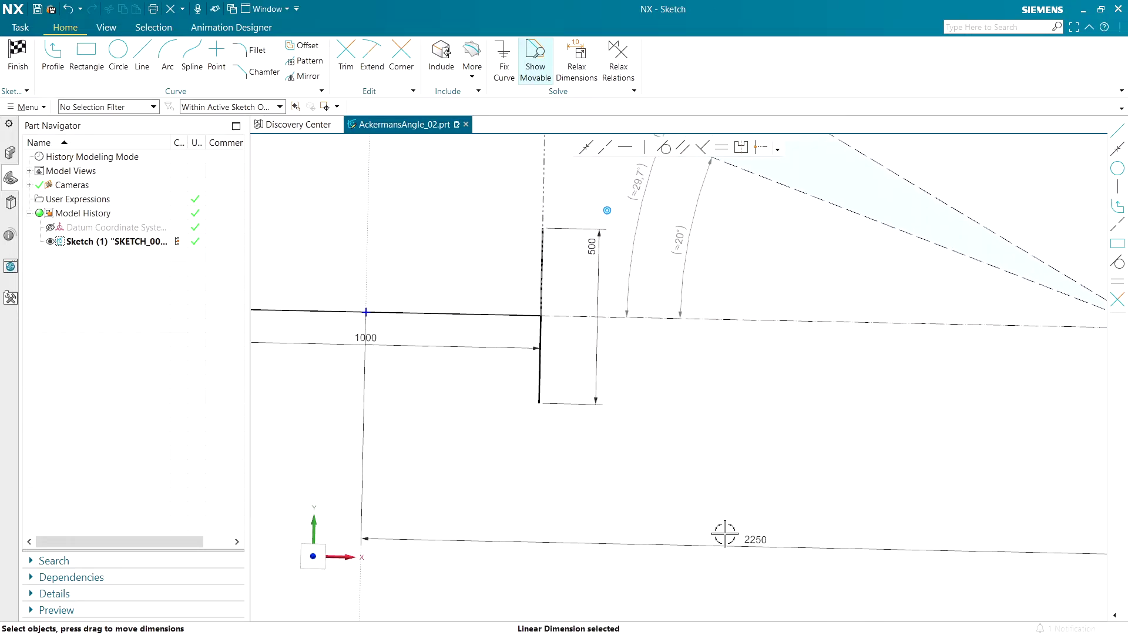
scroll(677, 381, "down", 3)
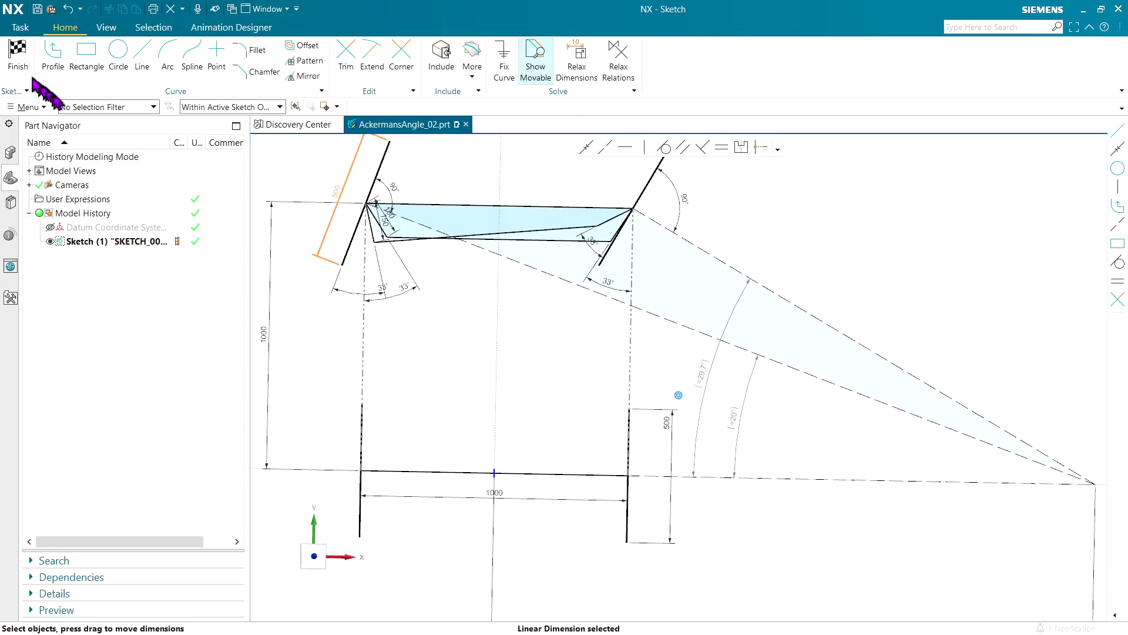
left_click(15, 61)
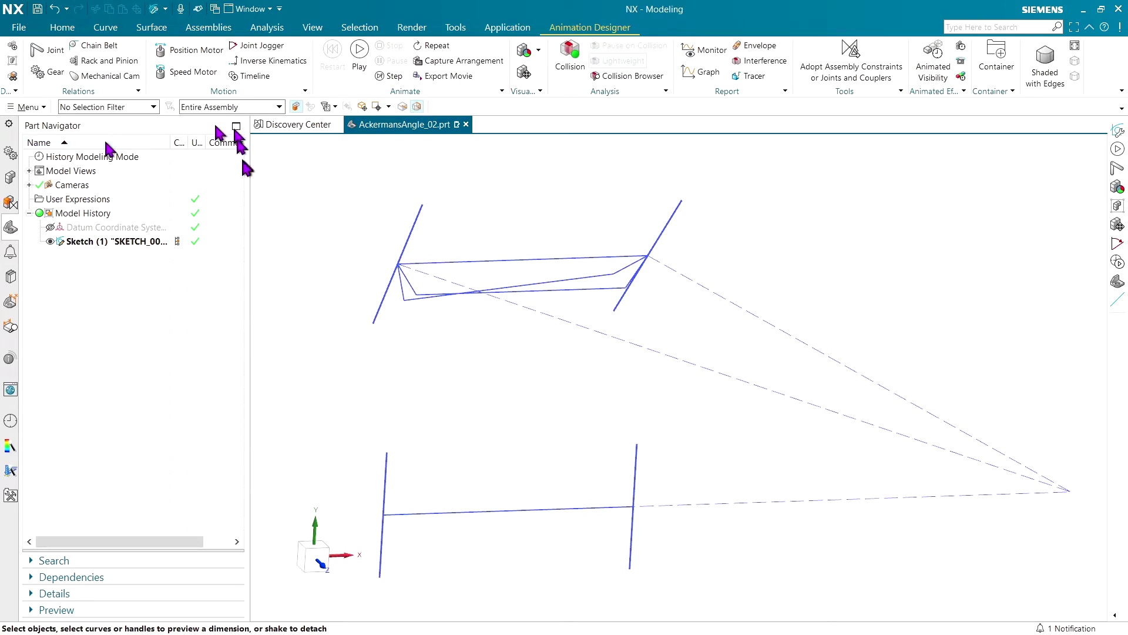
Create the frame rigid group from the top cross beam, rear wheel line and rear axle
left_click(521, 58)
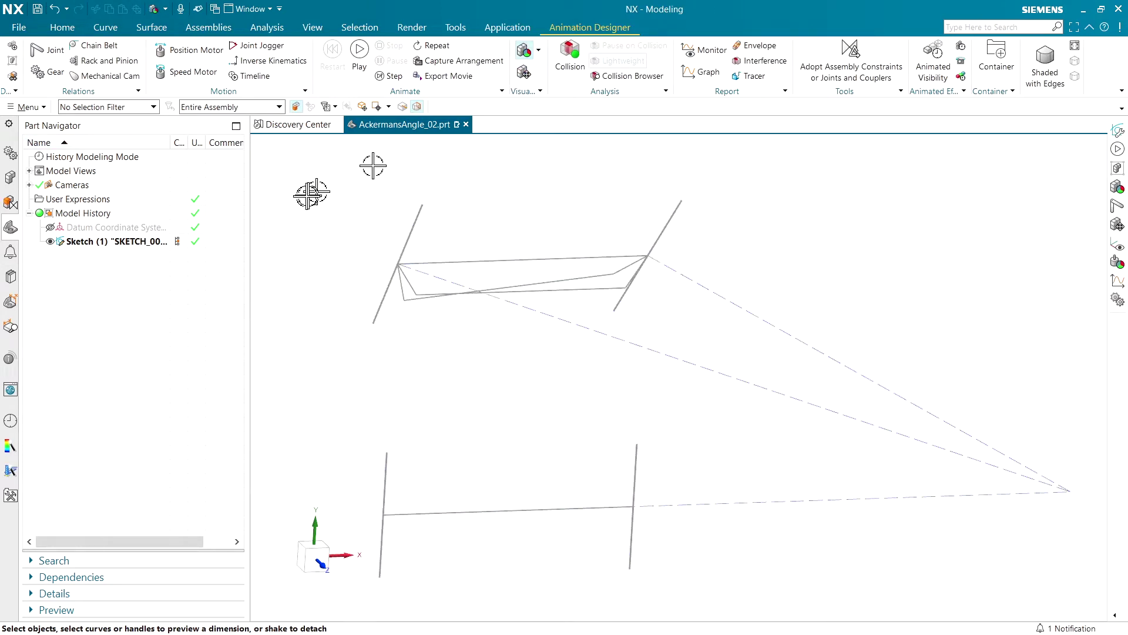
left_click(13, 63)
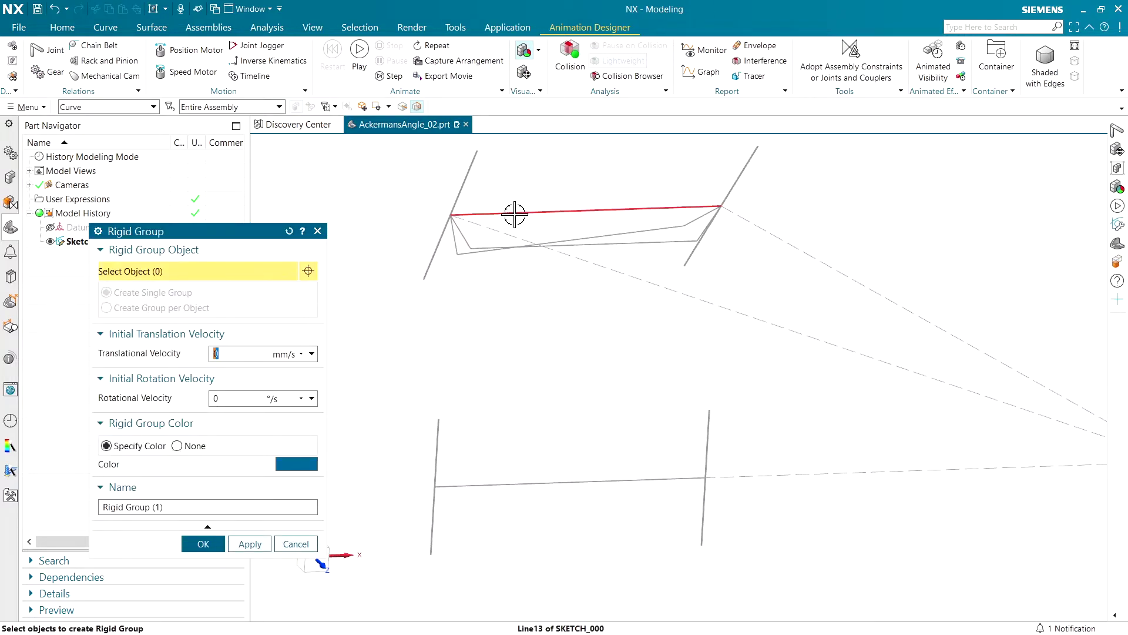
left_click(515, 214)
left_click(454, 474)
left_click(523, 475)
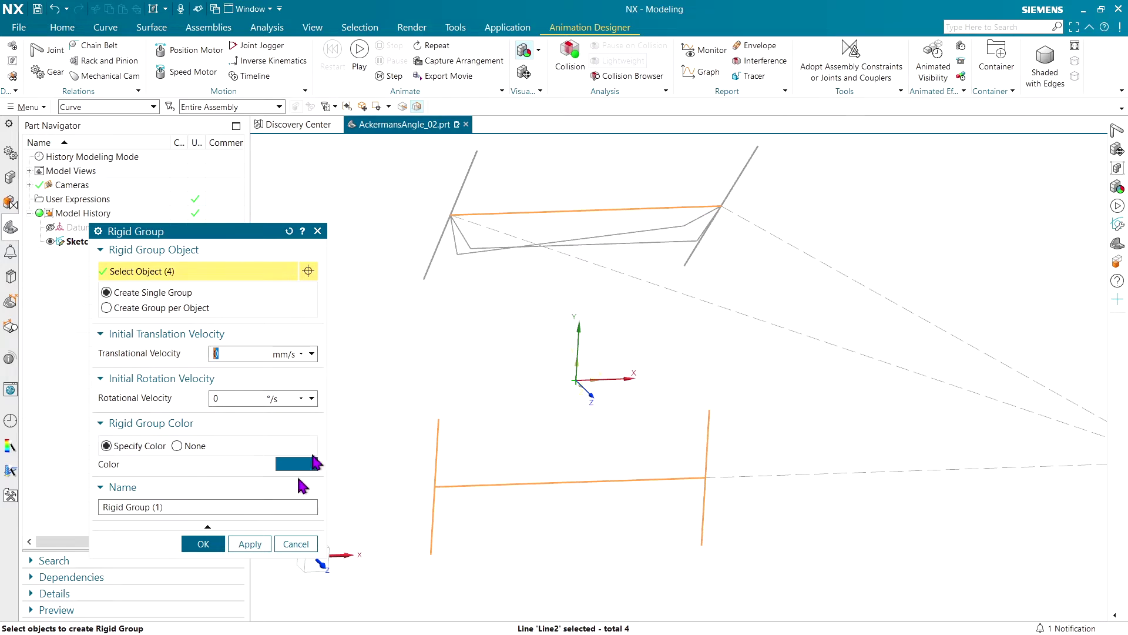
left_click(258, 542)
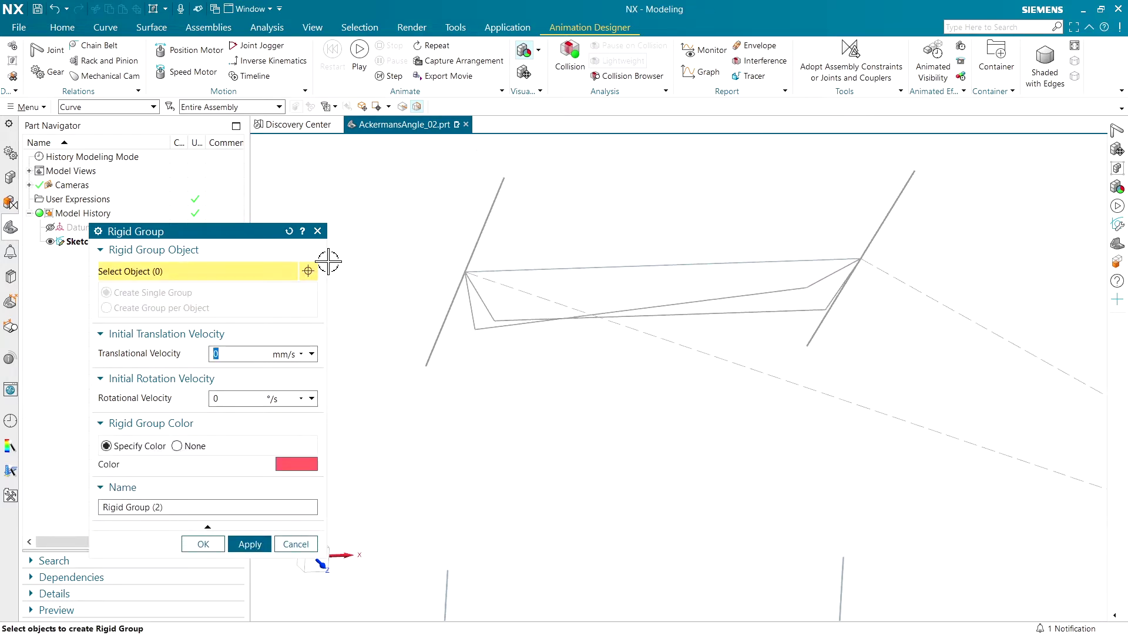
Group the left front wheel line and left steering arm lines as the left wheel rigid group
left_click(482, 258)
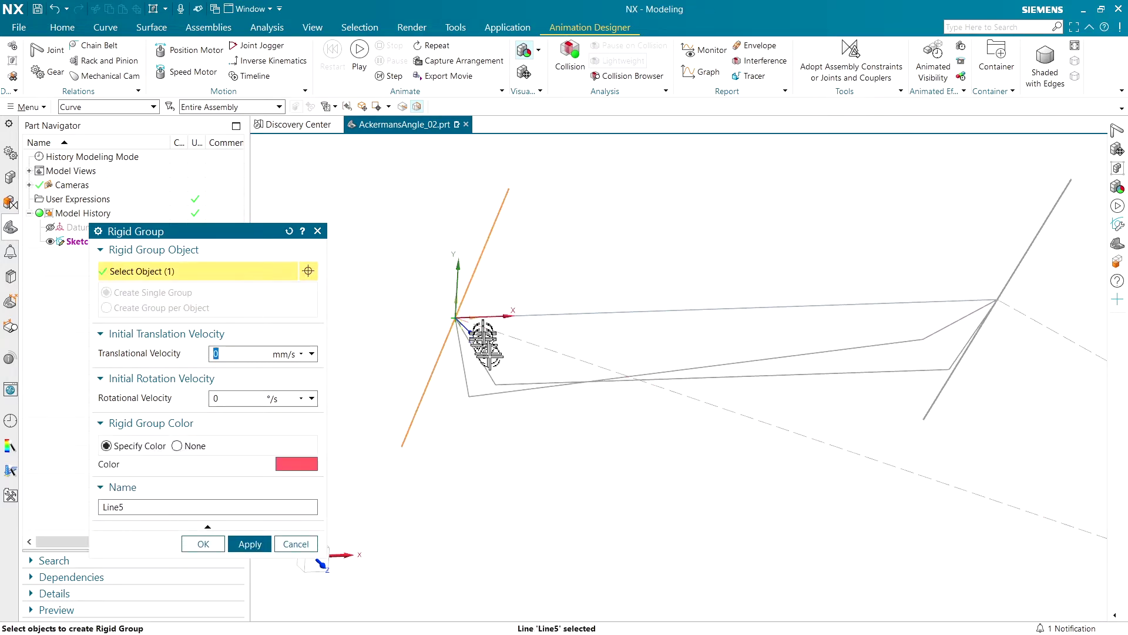
left_click(463, 370)
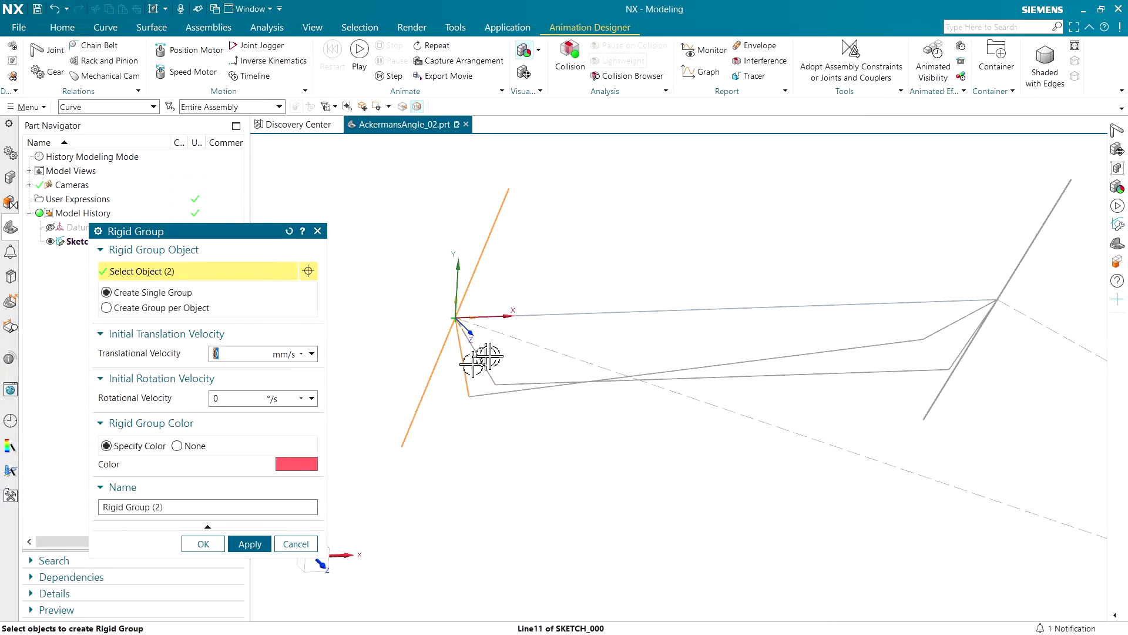
left_click(527, 342)
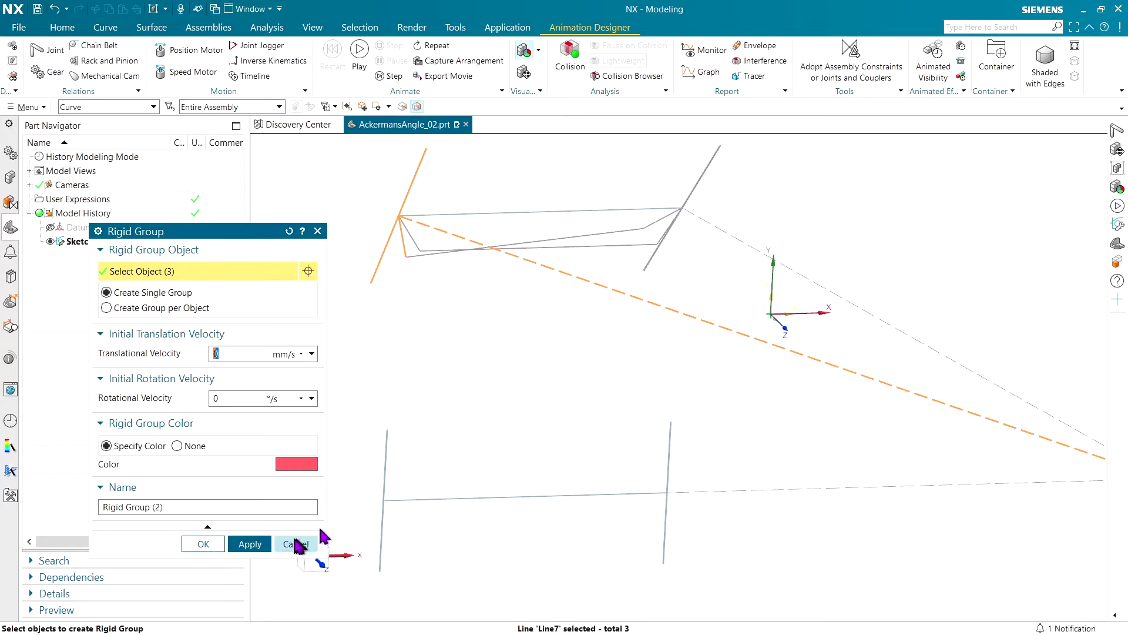
left_click(250, 543)
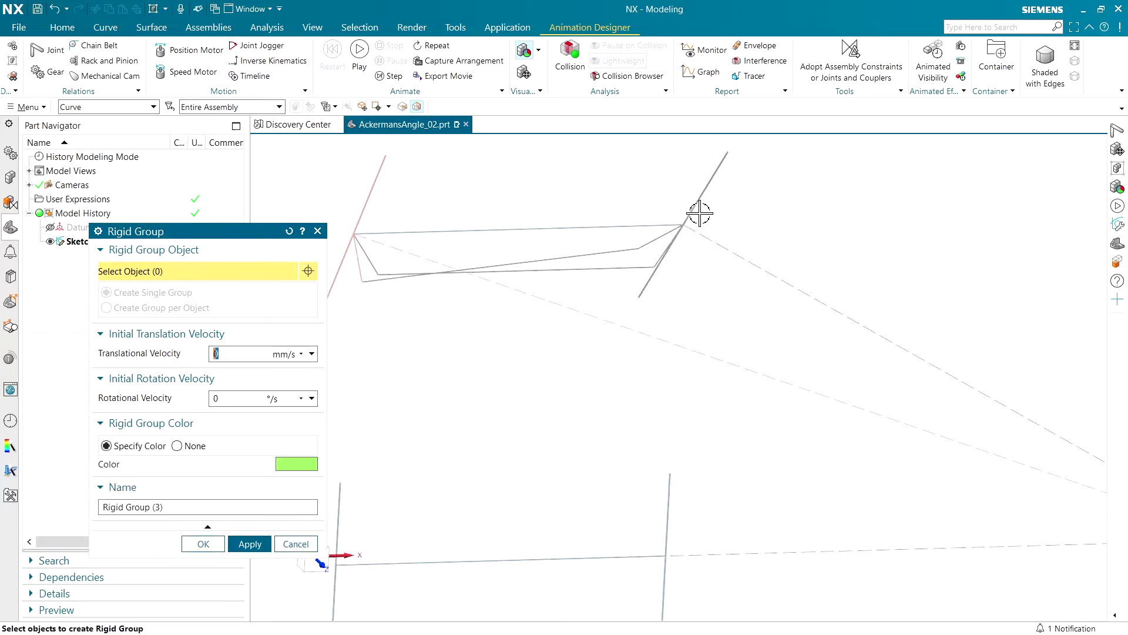
Make the right steering arm and the tie rod into their own rigid groups
left_click(676, 272)
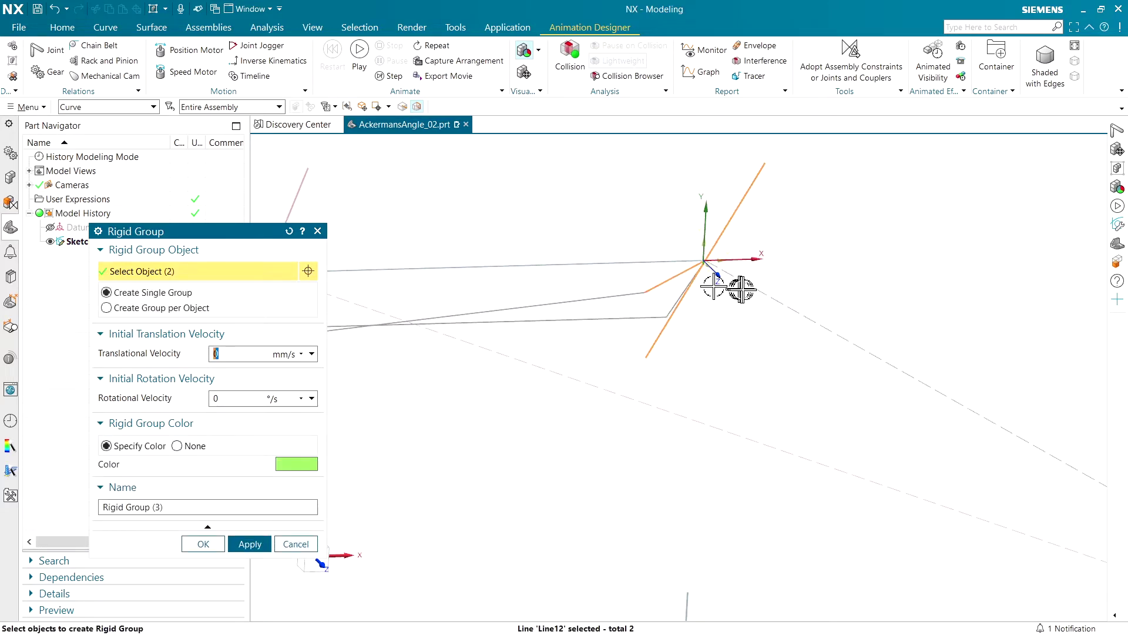
left_click(250, 544)
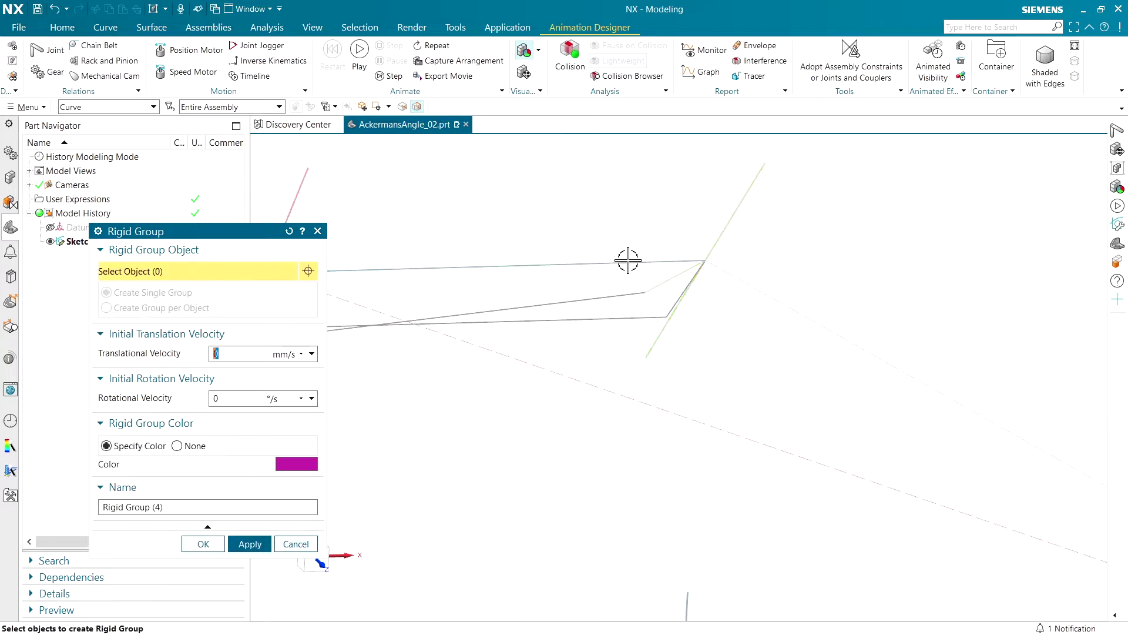
left_click(613, 294)
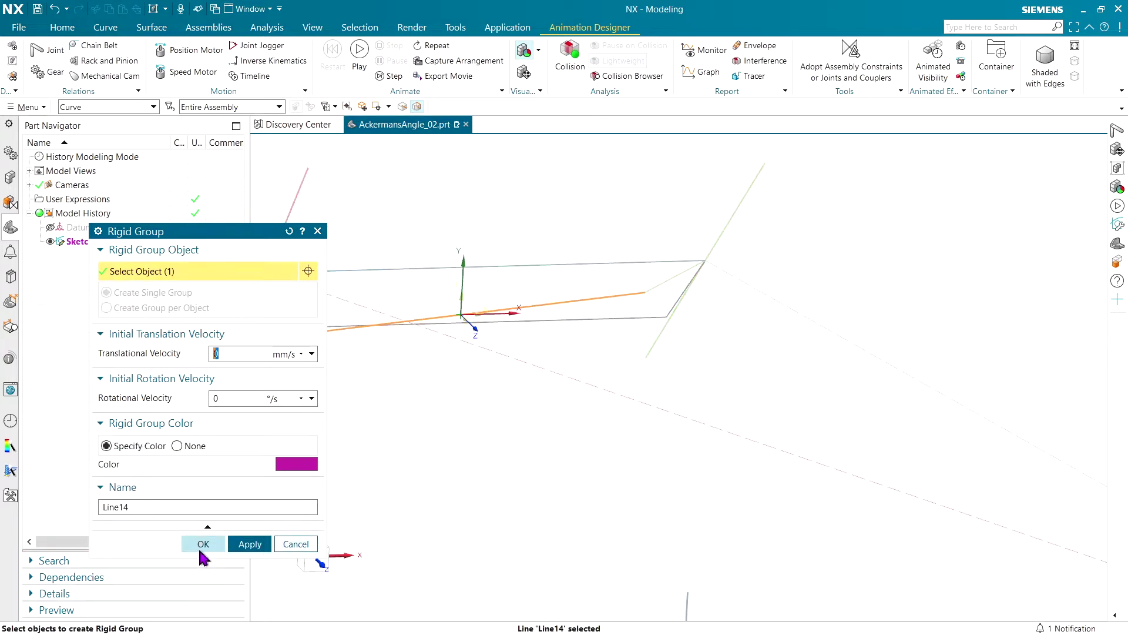
left_click(203, 543)
mouse_move(371, 540)
middle_mouse_down()
mouse_move(411, 524)
mouse_move(269, 373)
middle_mouse_up()
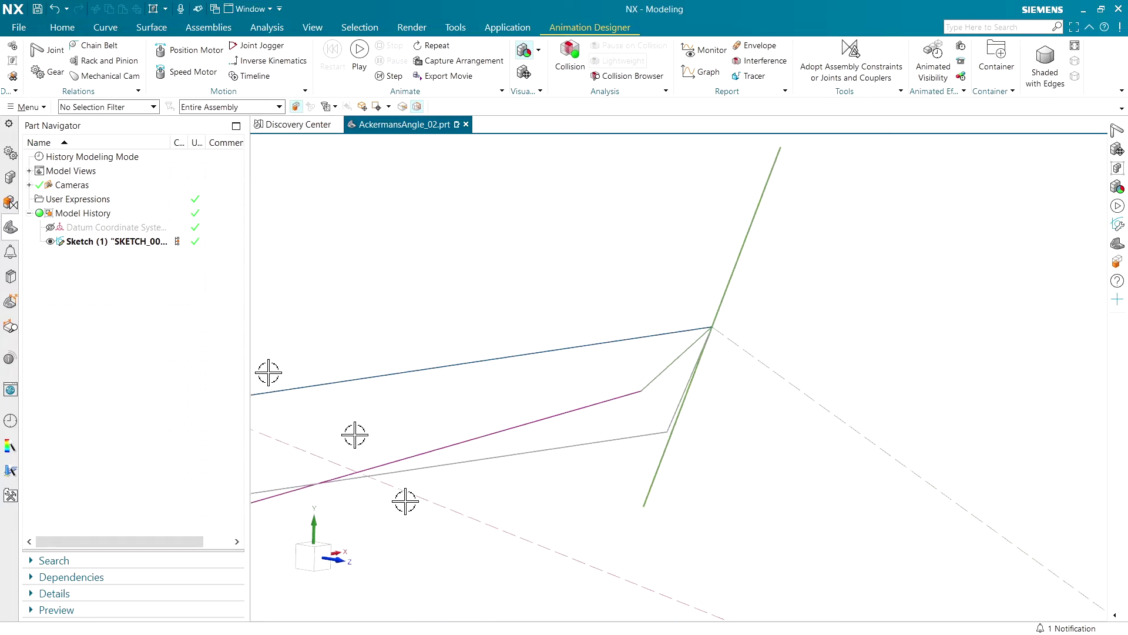
left_click(53, 59)
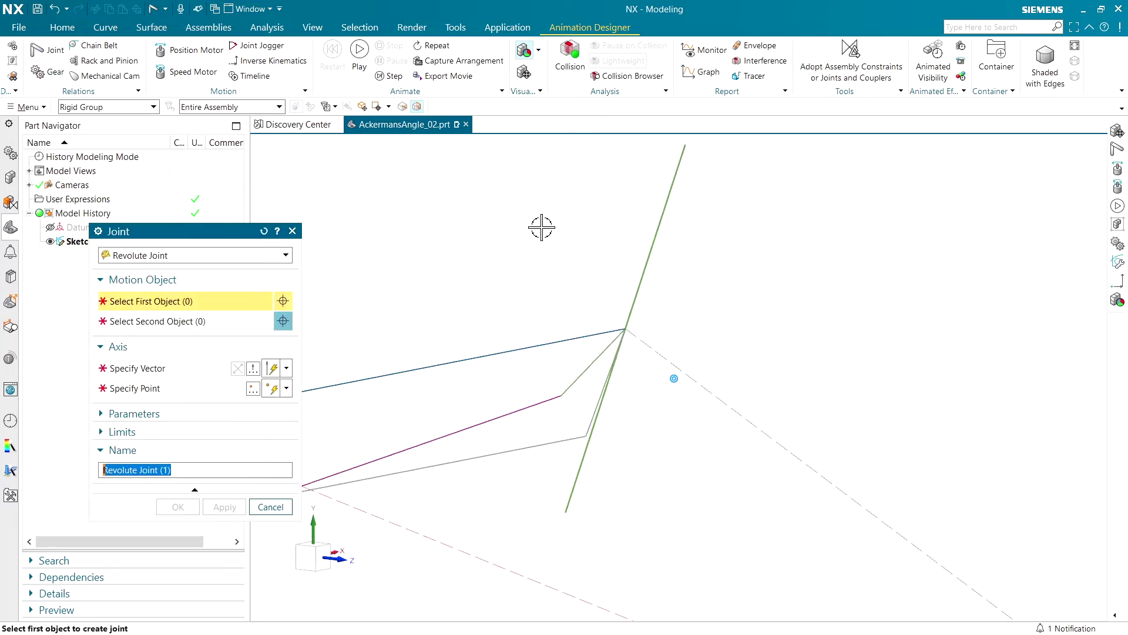
Anchor the frame rigid group with a fixed joint
left_click(174, 255)
left_click(170, 269)
left_click(567, 232)
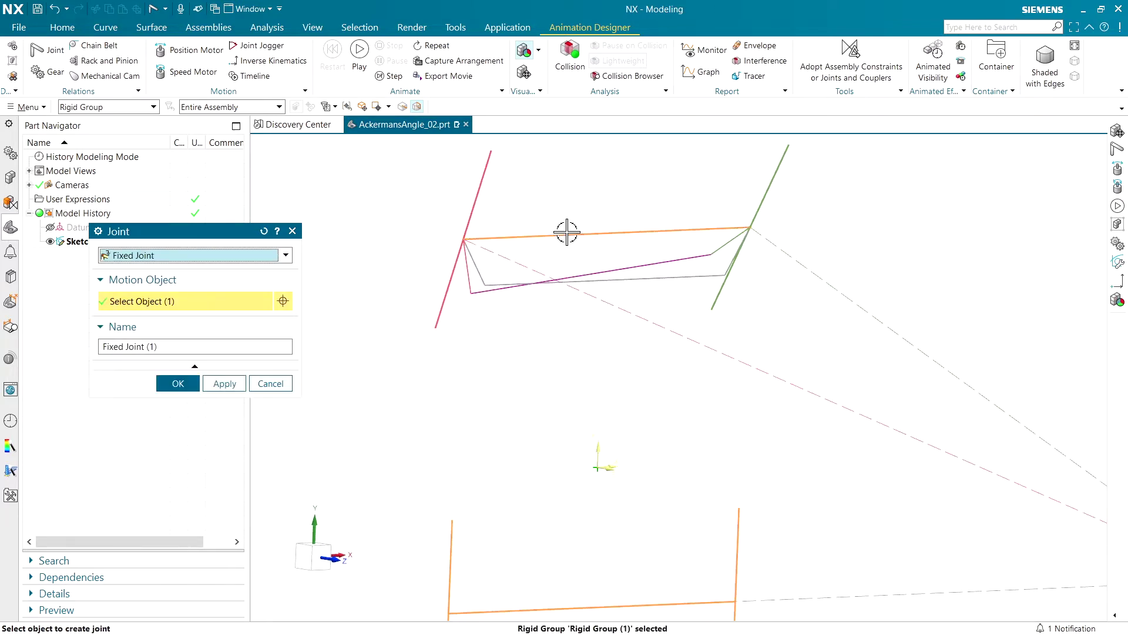
left_click(238, 384)
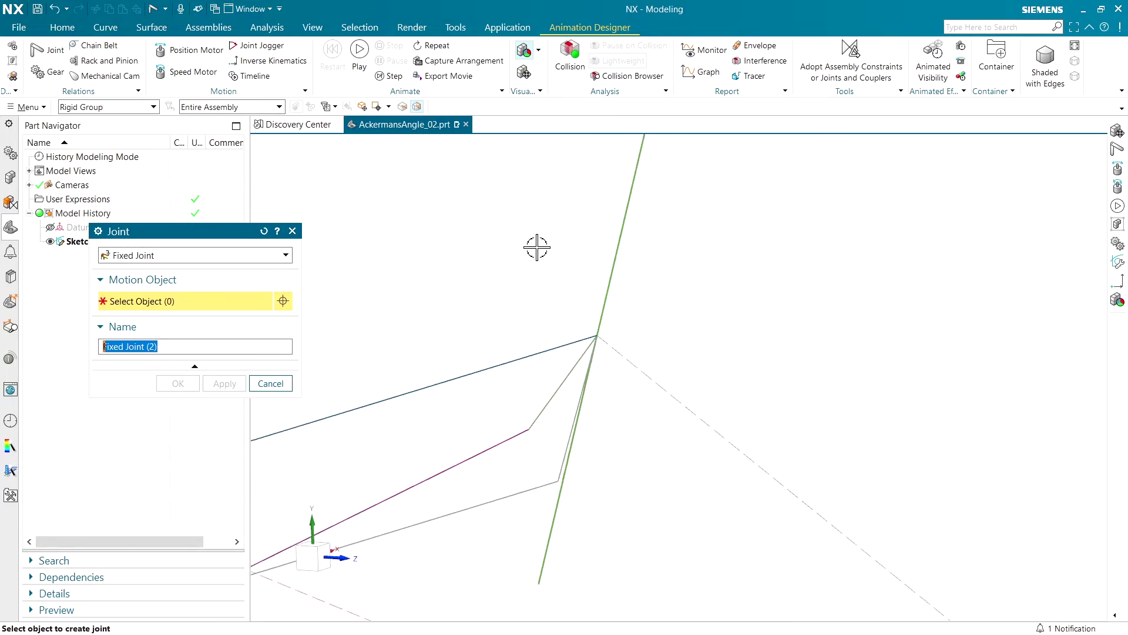
Hinge the right wheel group to the frame with a revolute joint at the right kingpin
left_click(167, 255)
left_click(158, 282)
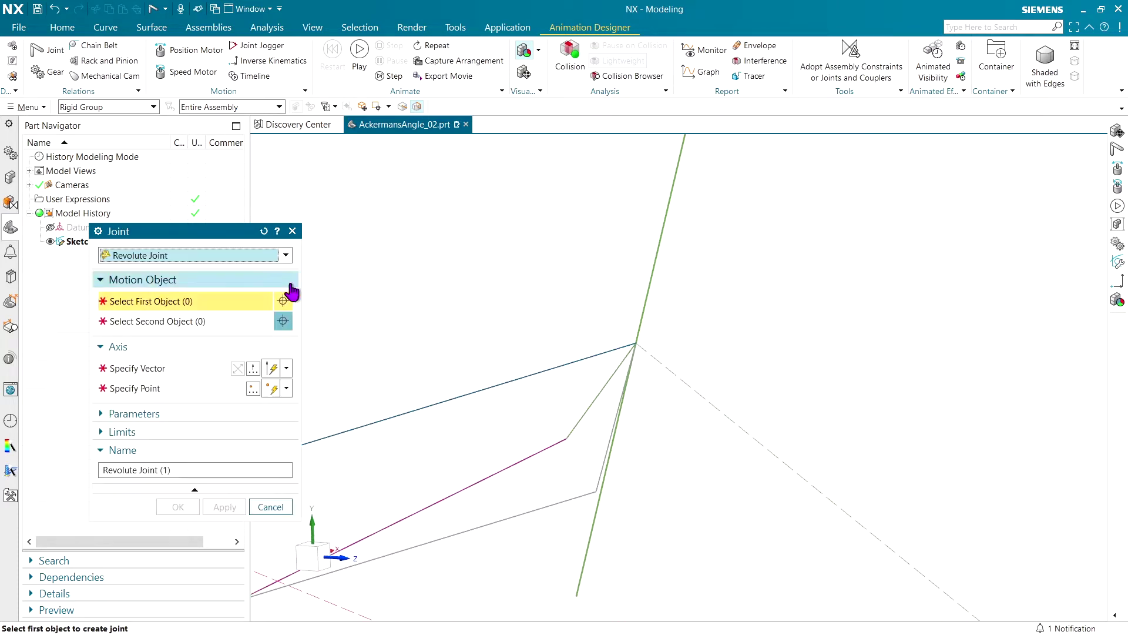
left_click(646, 282)
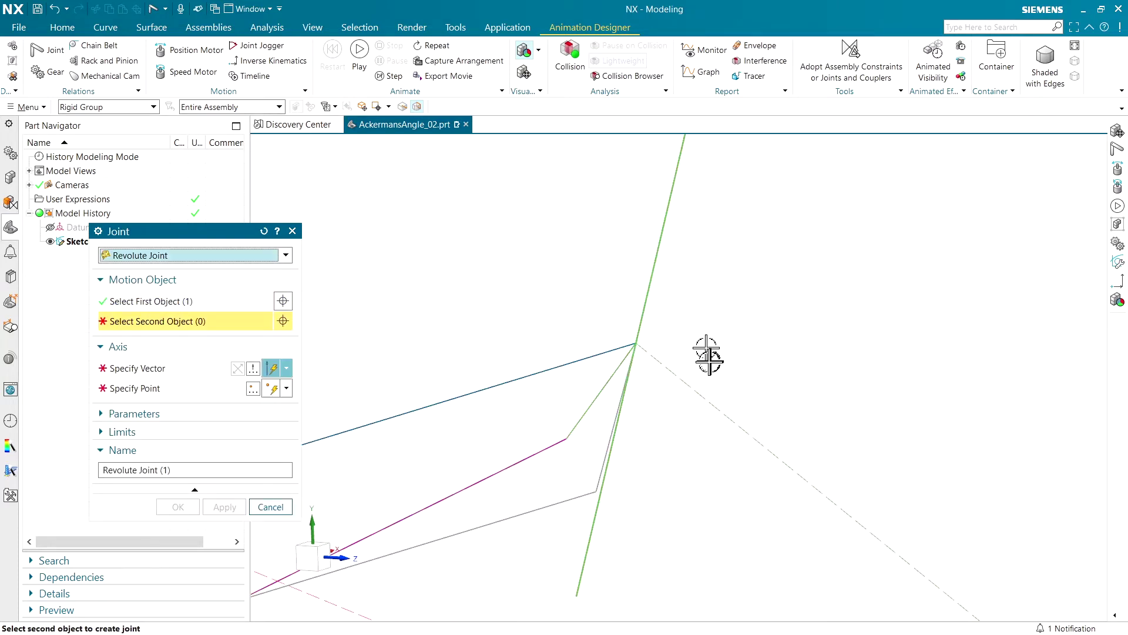
left_click(550, 369)
left_click(703, 379)
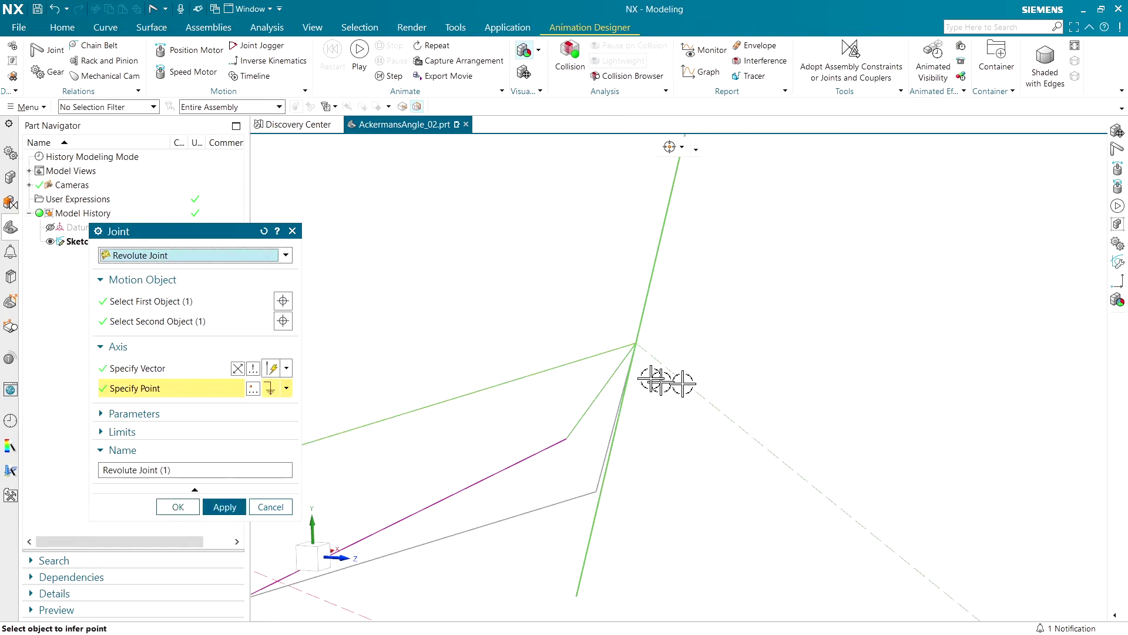
left_click(638, 345)
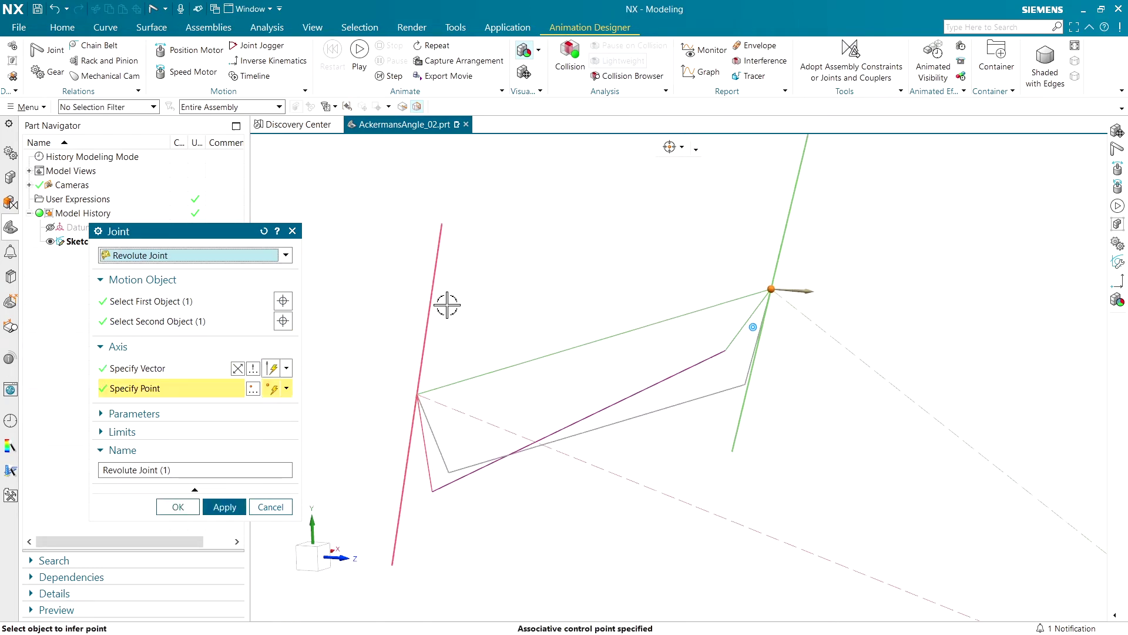
left_click(226, 507)
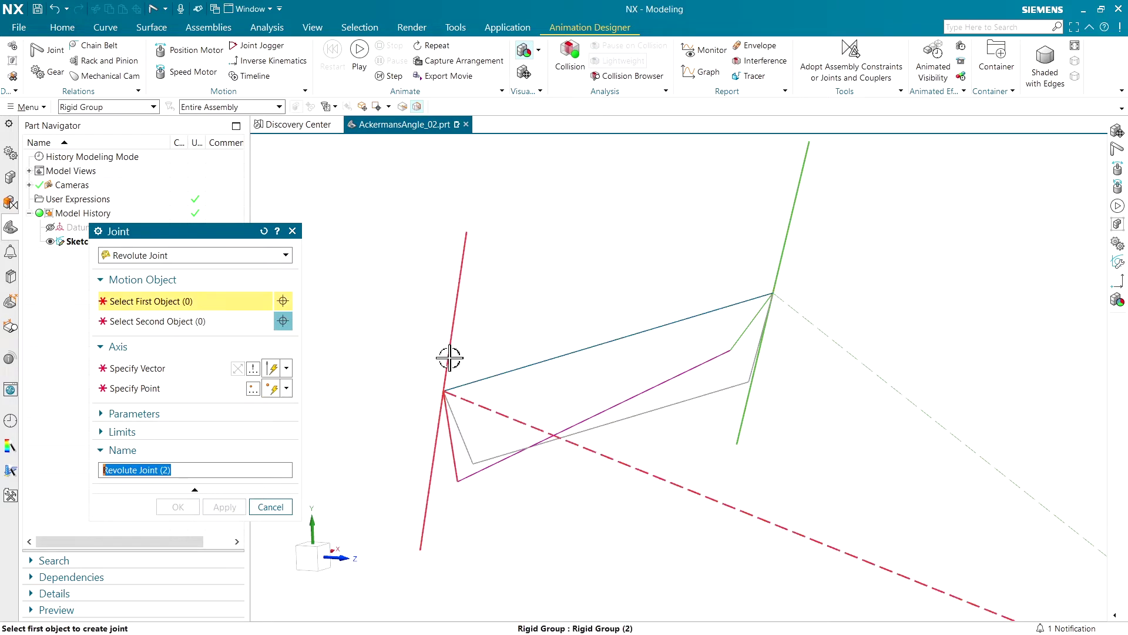
Hinge the left wheel group to the frame with a revolute joint
left_click(451, 358)
left_click(478, 381)
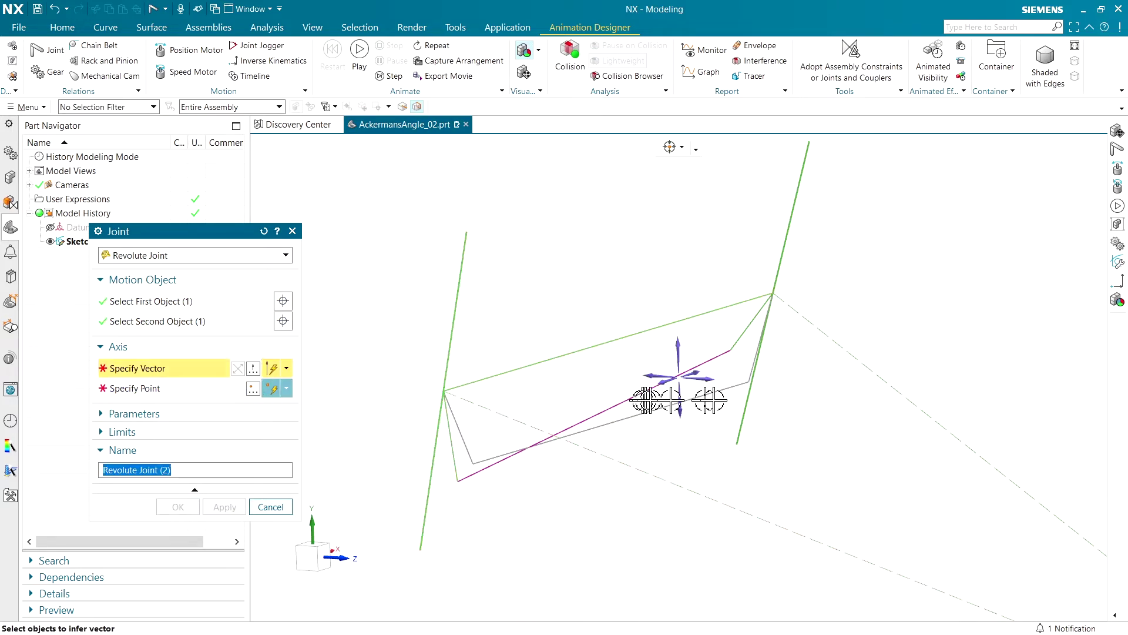
left_click(714, 383)
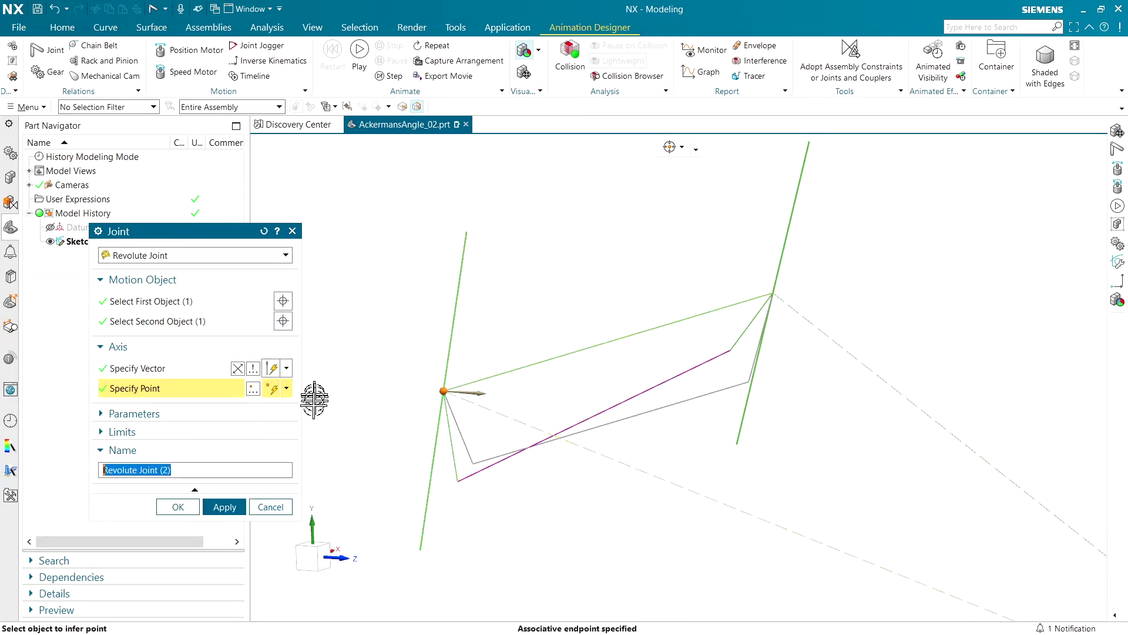
left_click(223, 507)
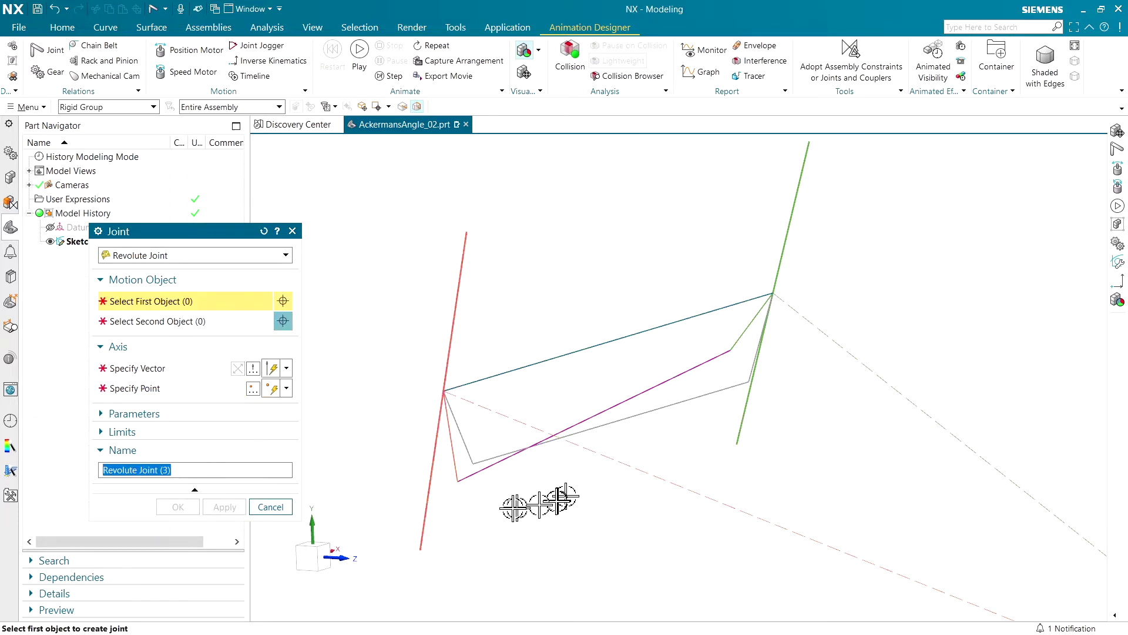
Hinge the tie rod's left end to the steering link with a revolute joint
left_click(462, 466)
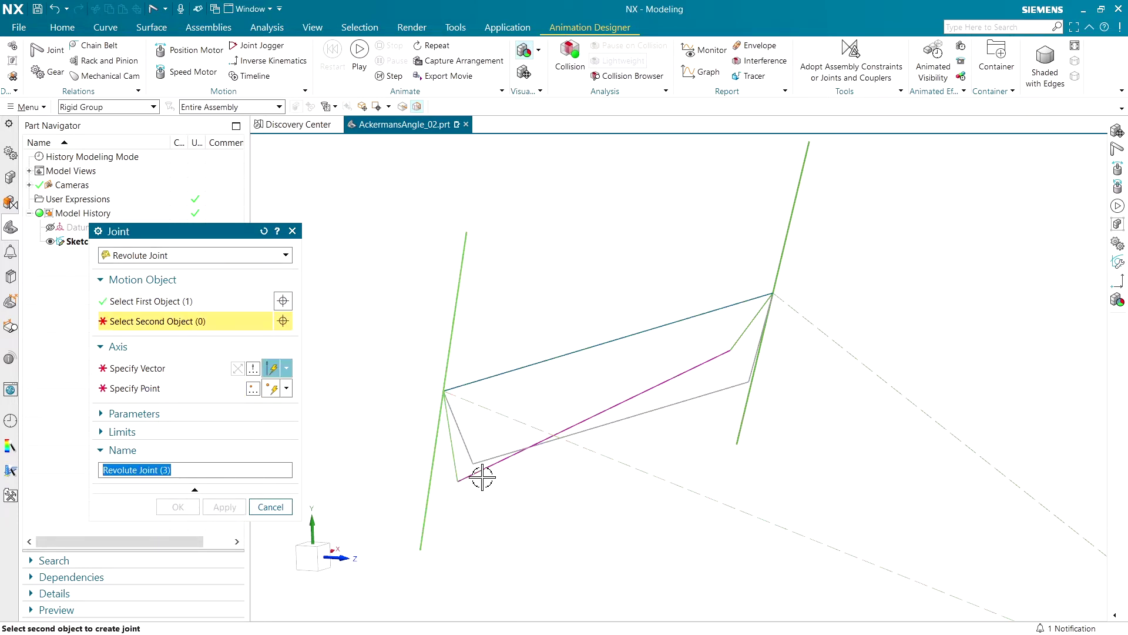
left_click(479, 475)
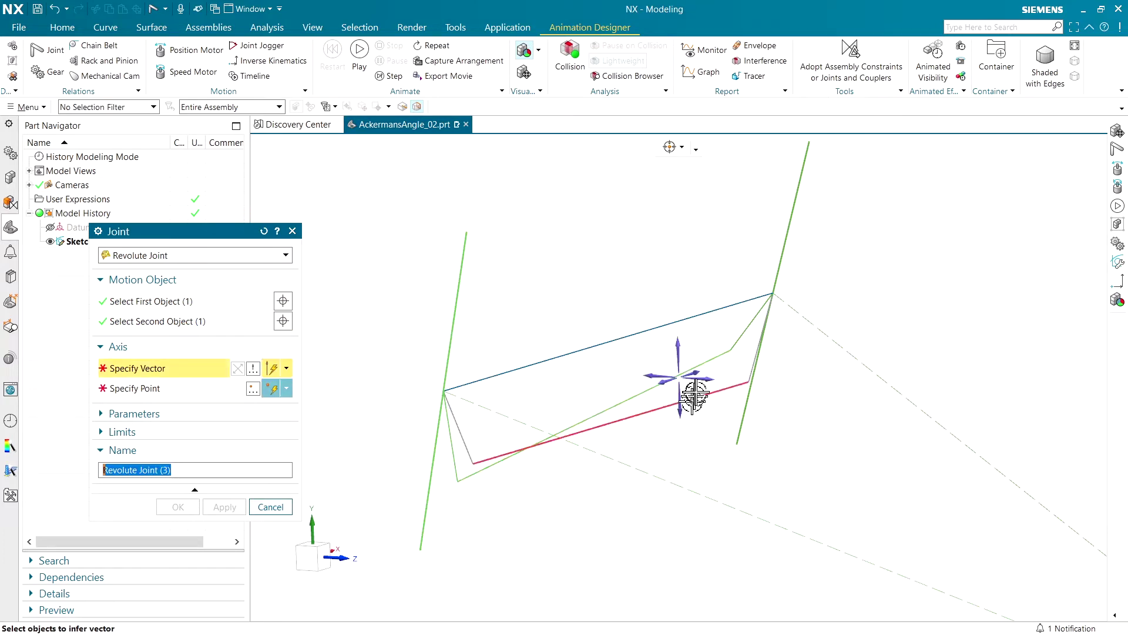
left_click(705, 379)
left_click(456, 482)
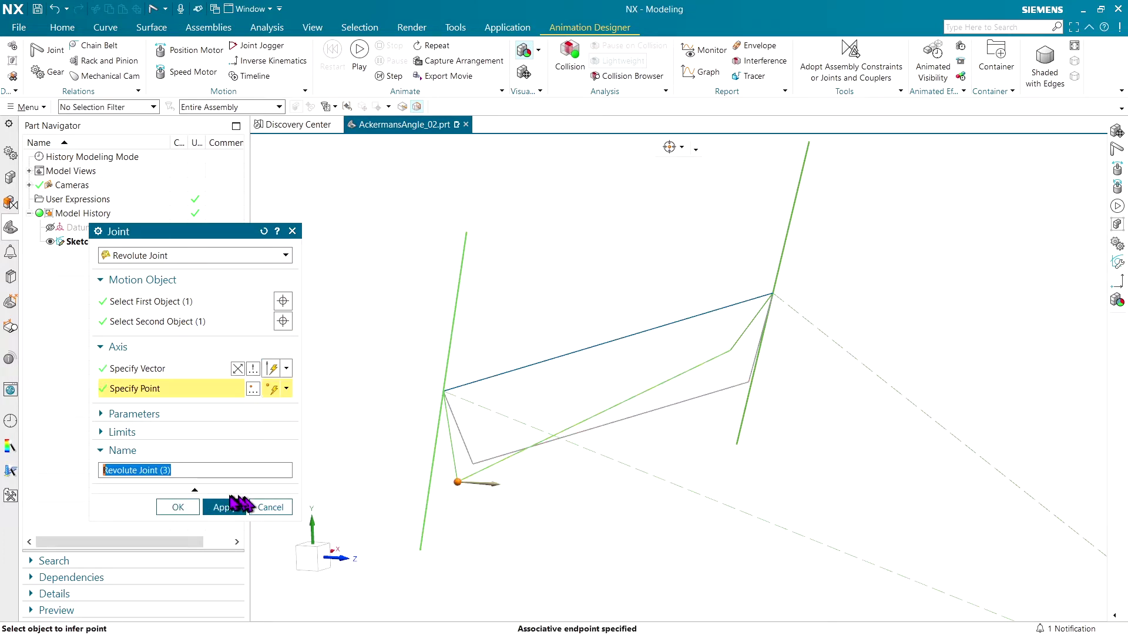
left_click(225, 506)
Hinge the tie rod's right end to the other steering link with a revolute joint
left_click(730, 405)
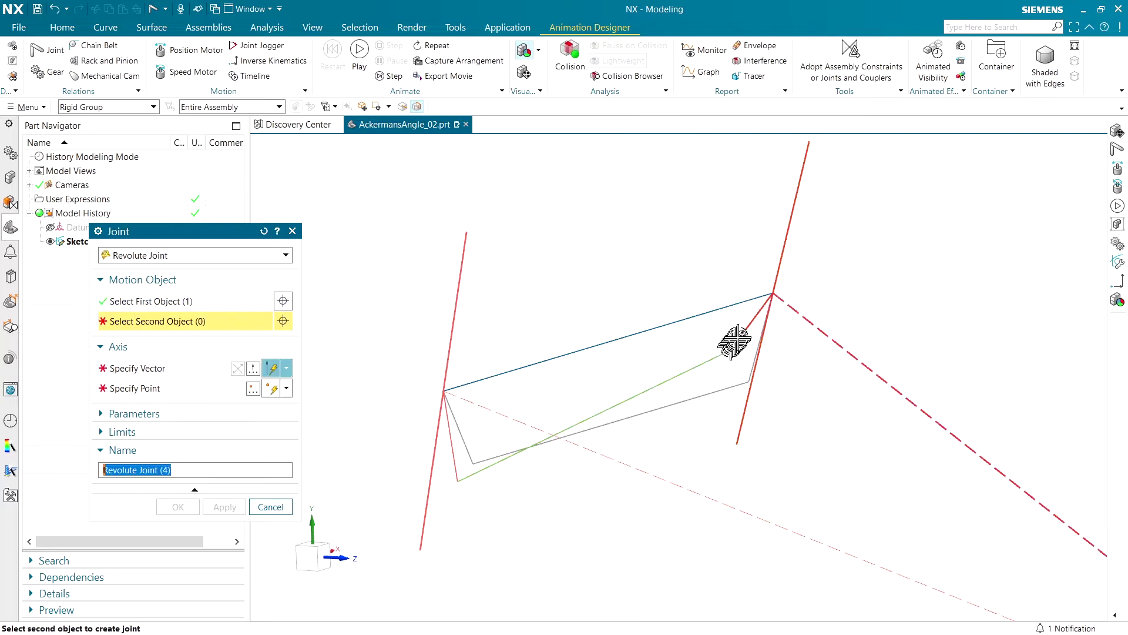
left_click(740, 339)
left_click(730, 359)
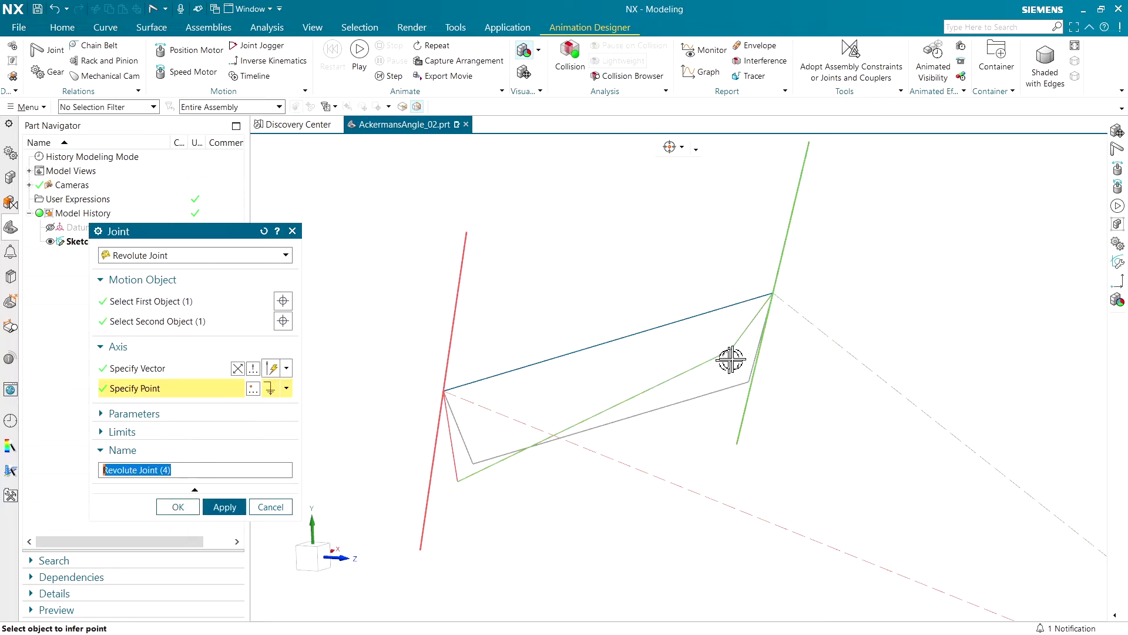
left_click(732, 351)
left_click(182, 505)
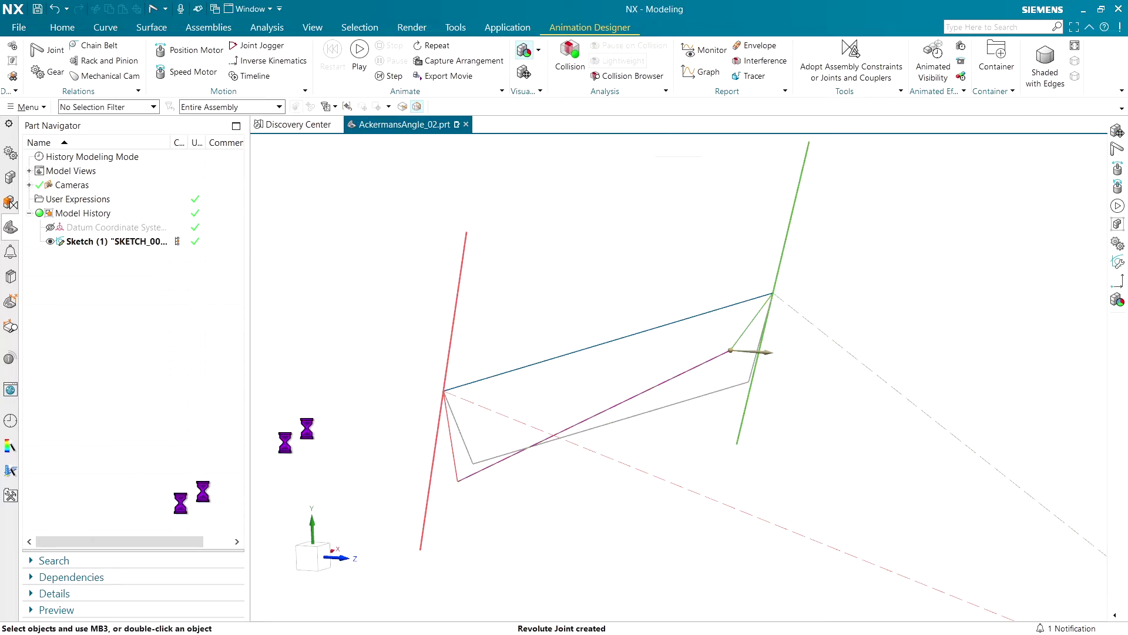
middle_click_drag(522, 257, 637, 88)
Rotate the steering link group about ZC with the CSYS handle into a steered position
left_click(524, 71)
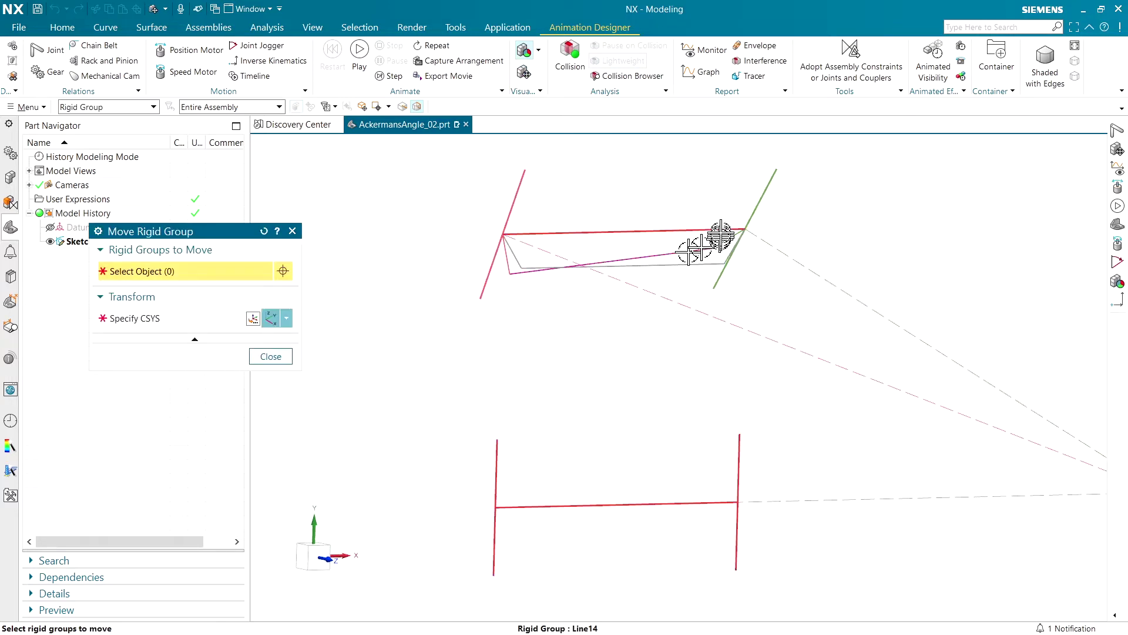
left_click(734, 226)
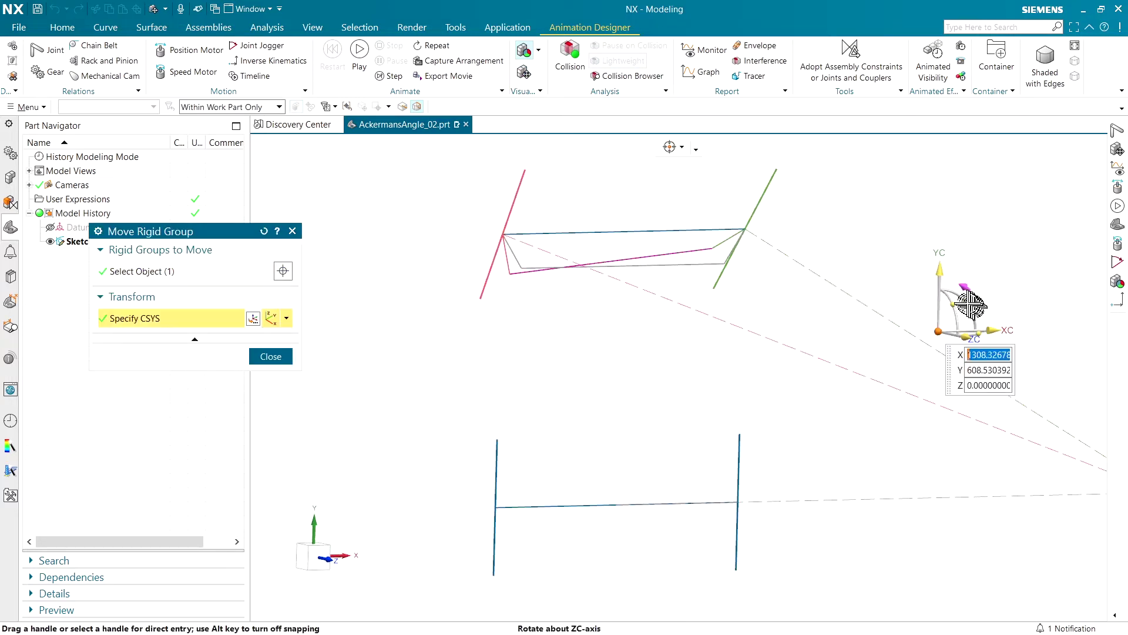
left_click_drag(971, 305, 940, 296)
left_click(271, 357)
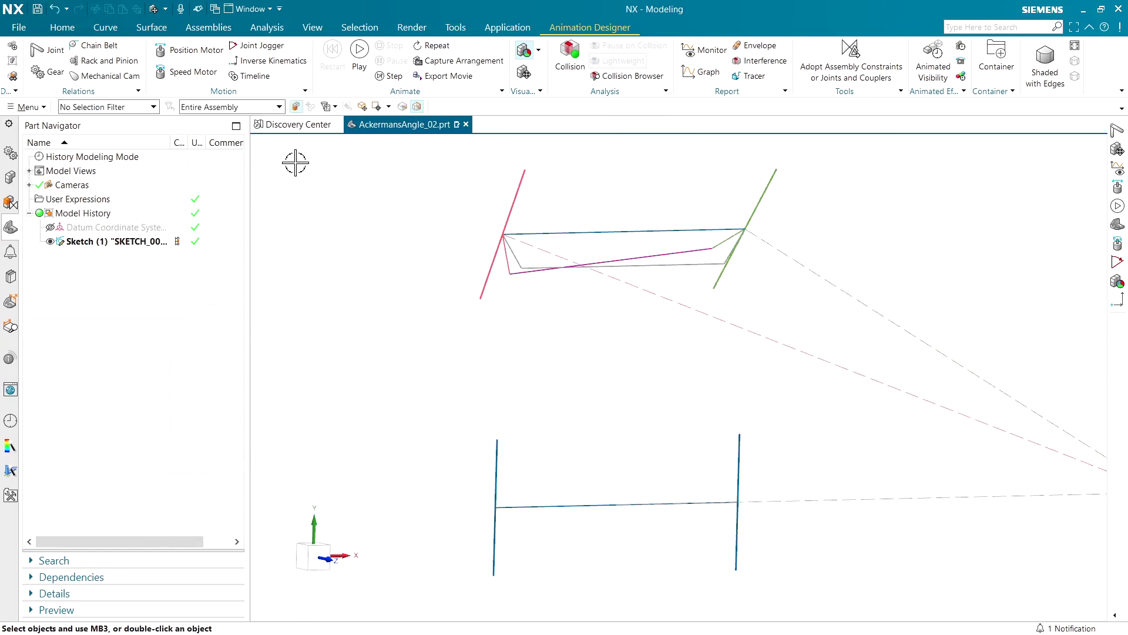
Add a position motor on the revolute joint turning 20° then -20°, and play it
left_click(187, 50)
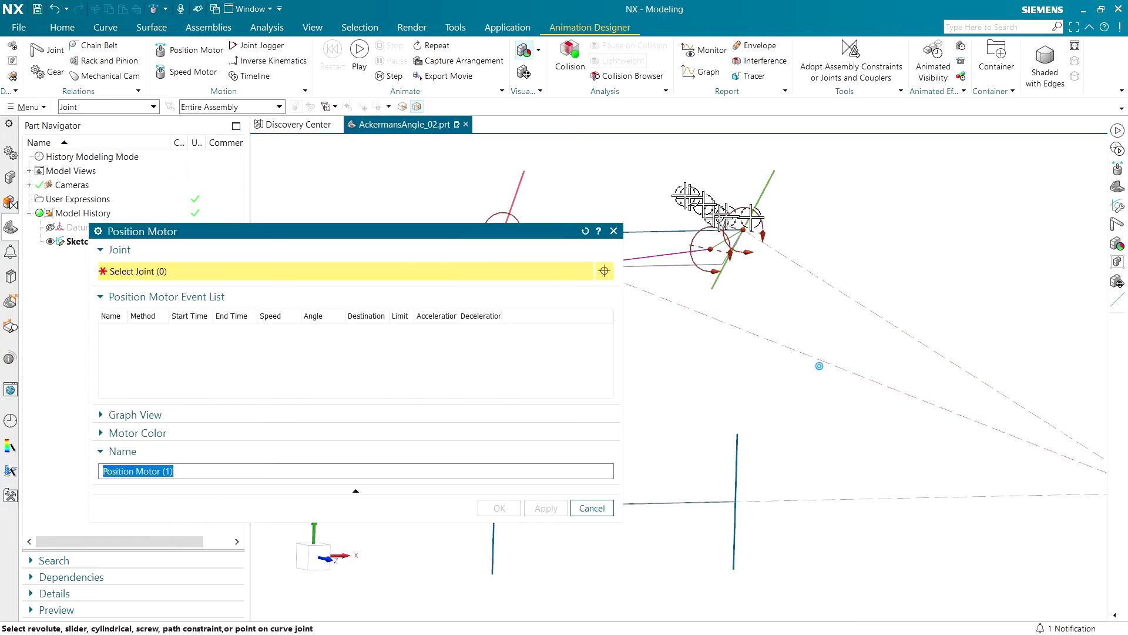
middle_click_drag(686, 196, 754, 224, "shift")
left_click(767, 259)
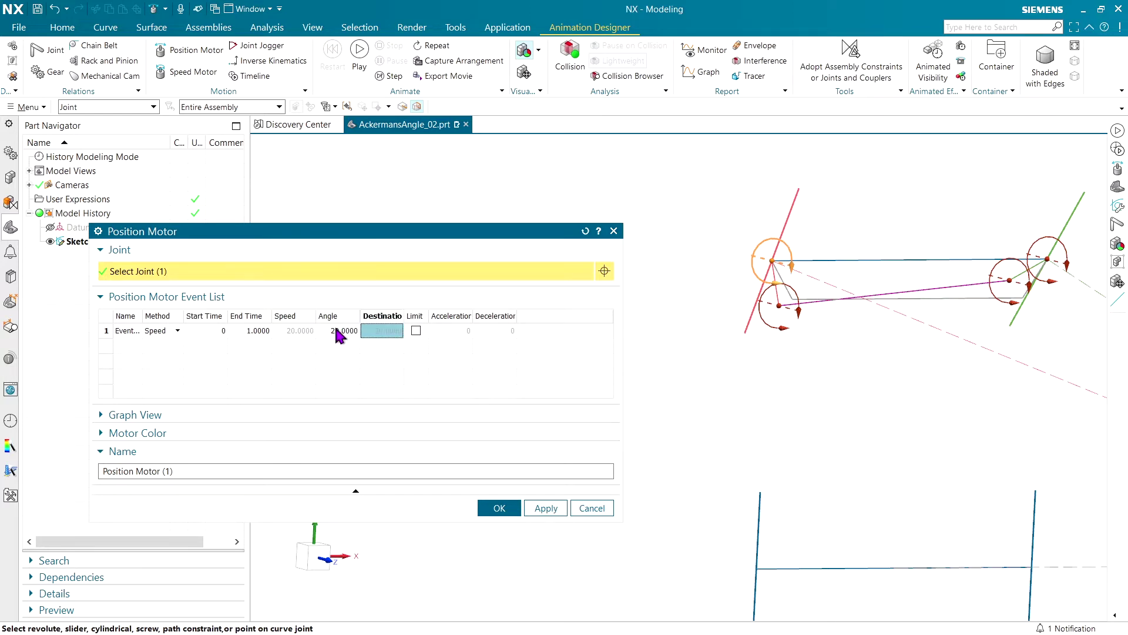
left_click(124, 359)
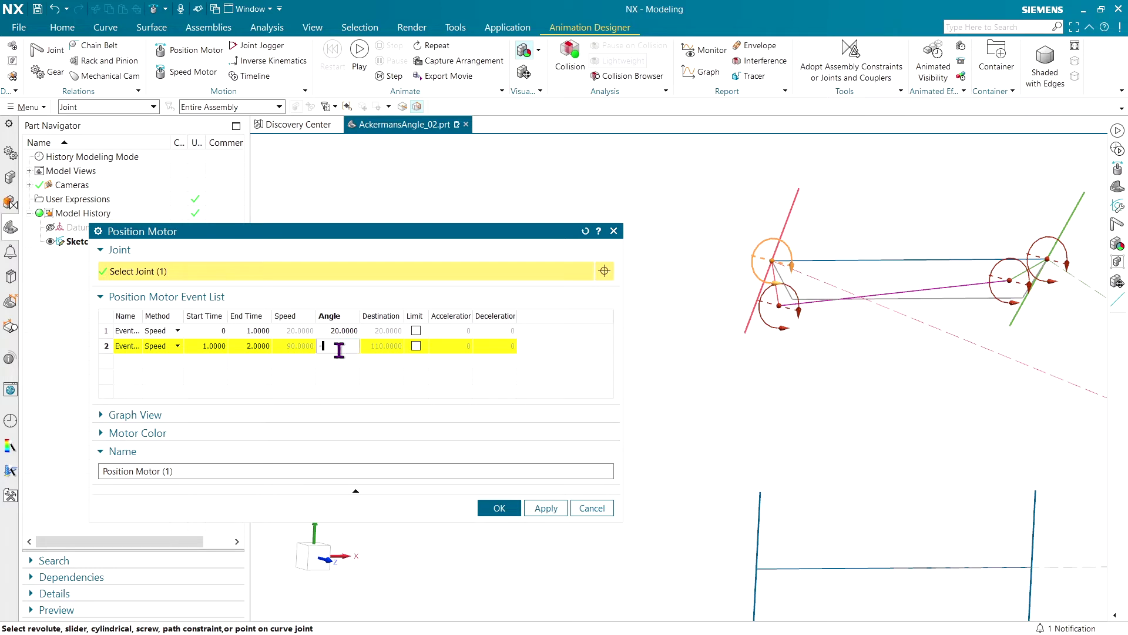
key("Return")
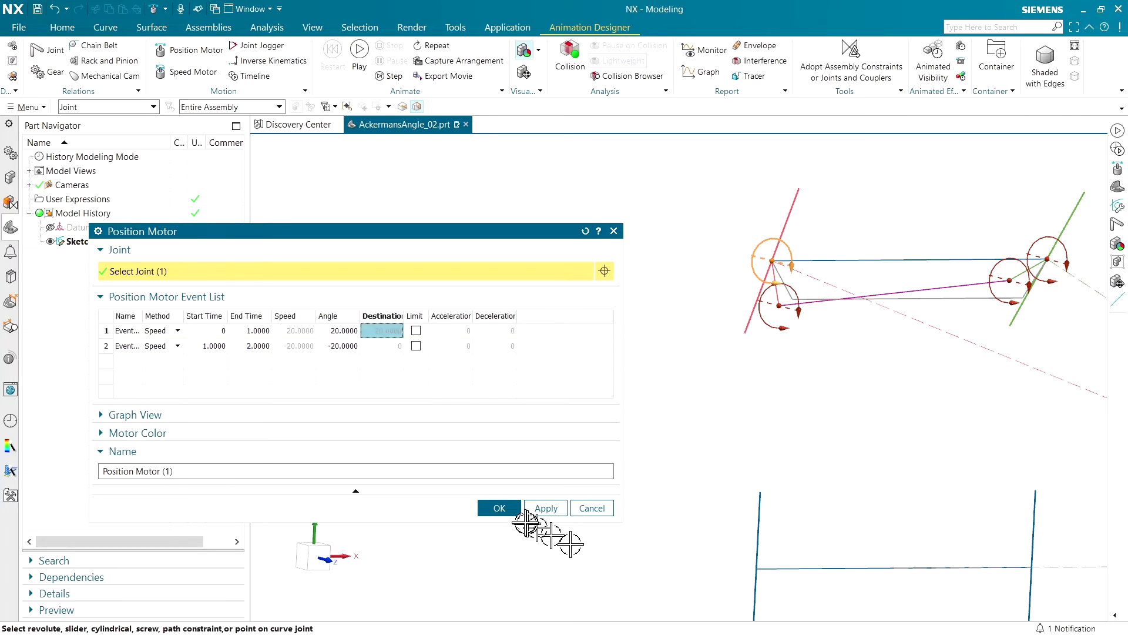
left_click(498, 508)
left_click(360, 53)
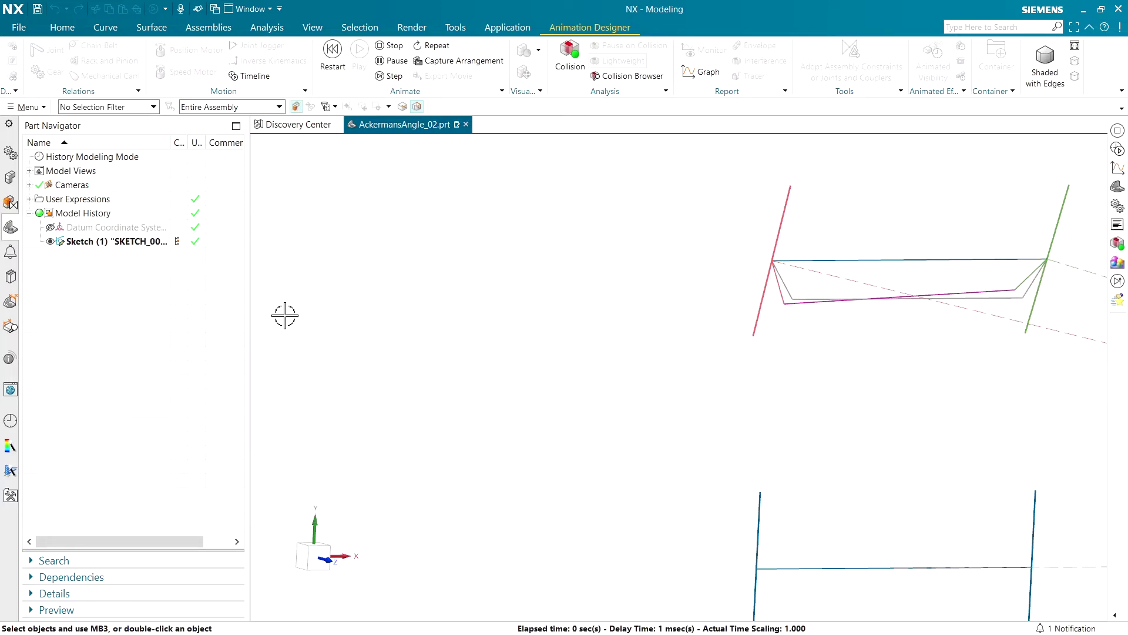
key("ctrl+f")
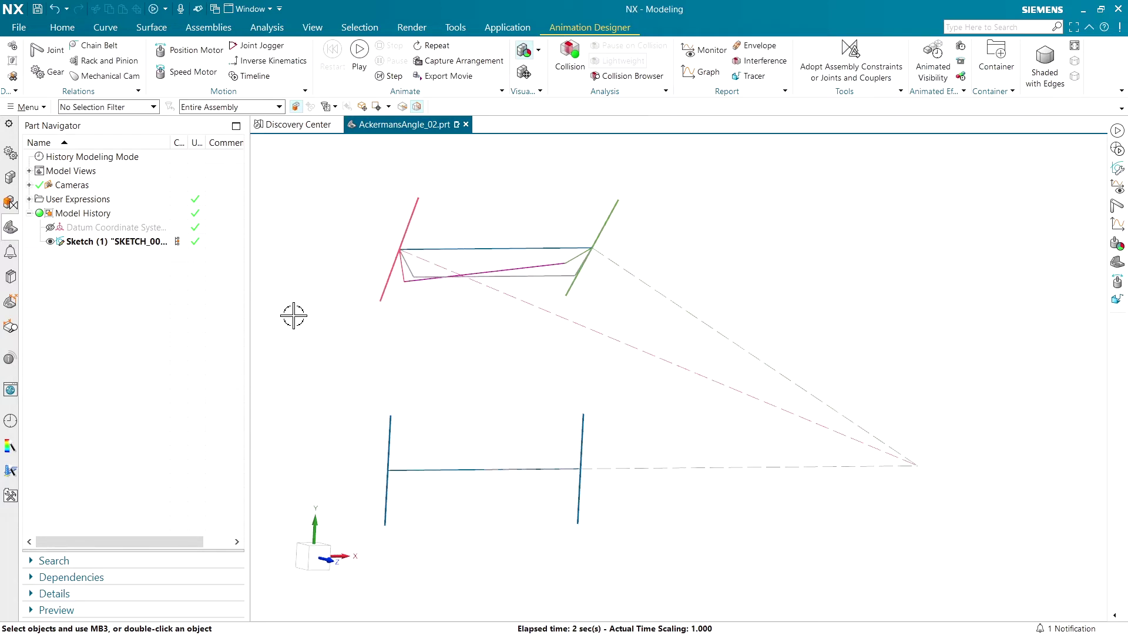
On the timeline, stretch Event(1) to 0–2 s and move Event(2) to 3–5 s
left_click(249, 76)
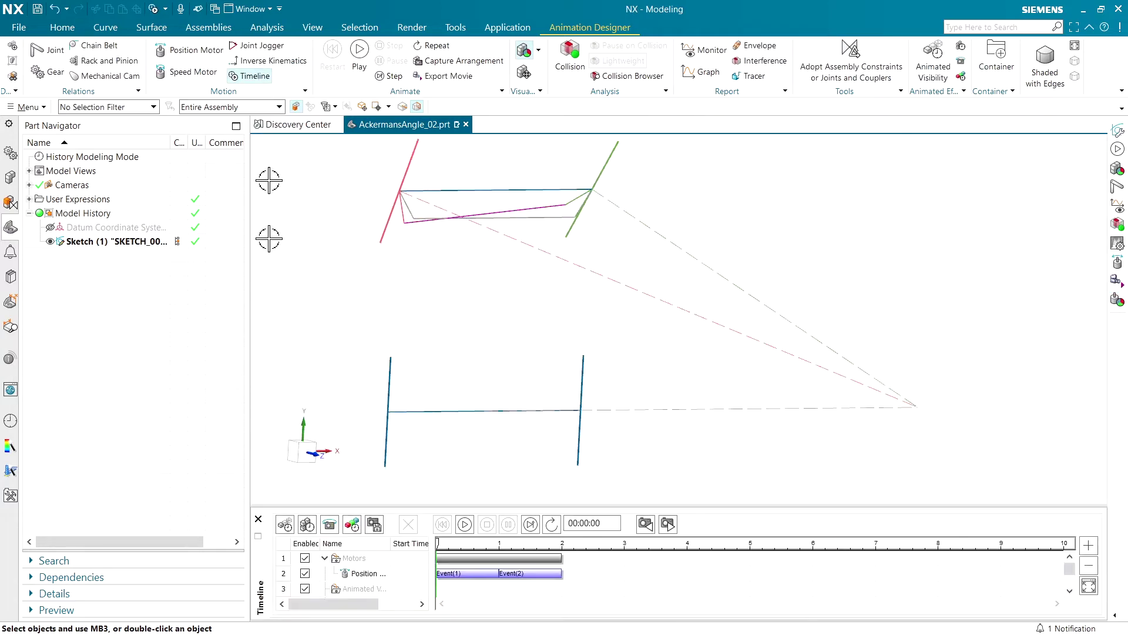
left_click_drag(535, 574, 657, 576)
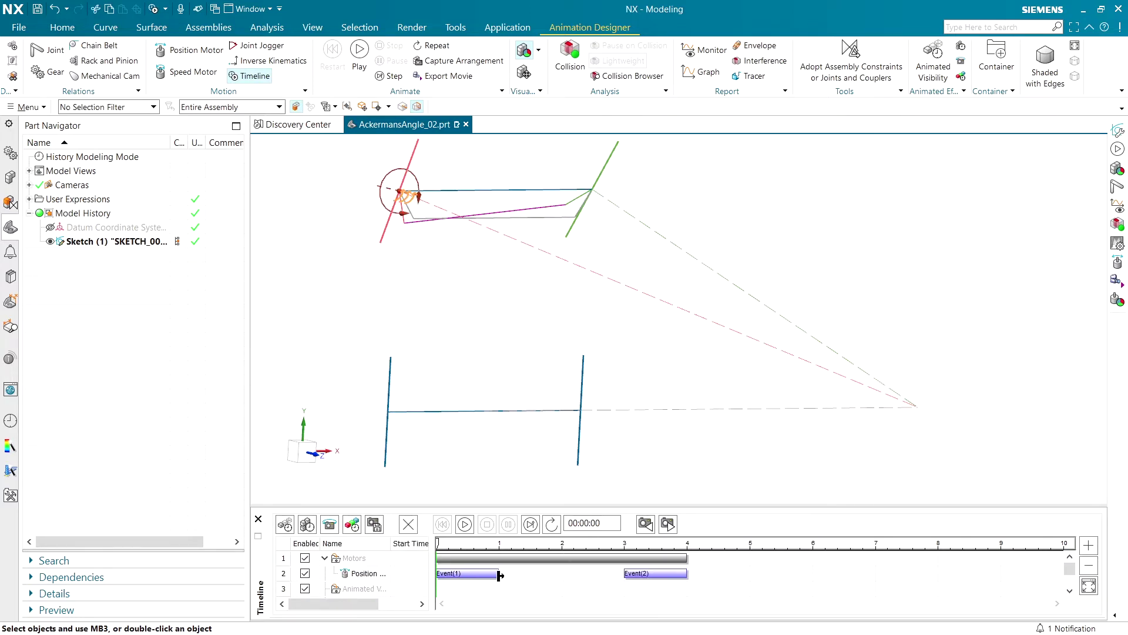
left_click_drag(500, 575, 562, 575)
left_click(687, 573)
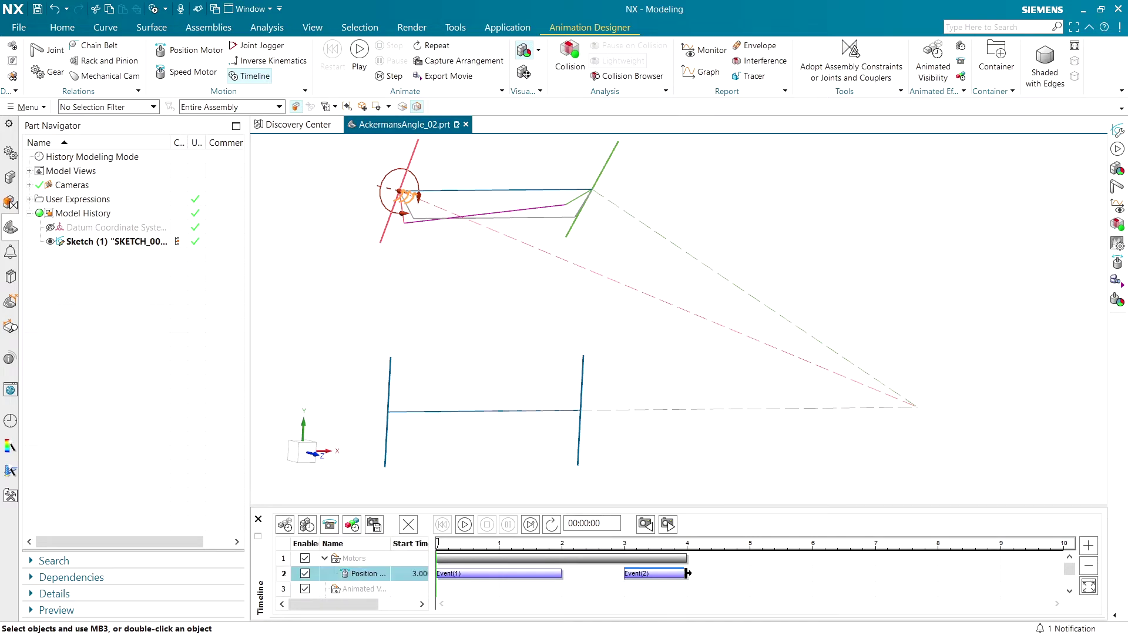
left_click_drag(745, 580, 746, 581)
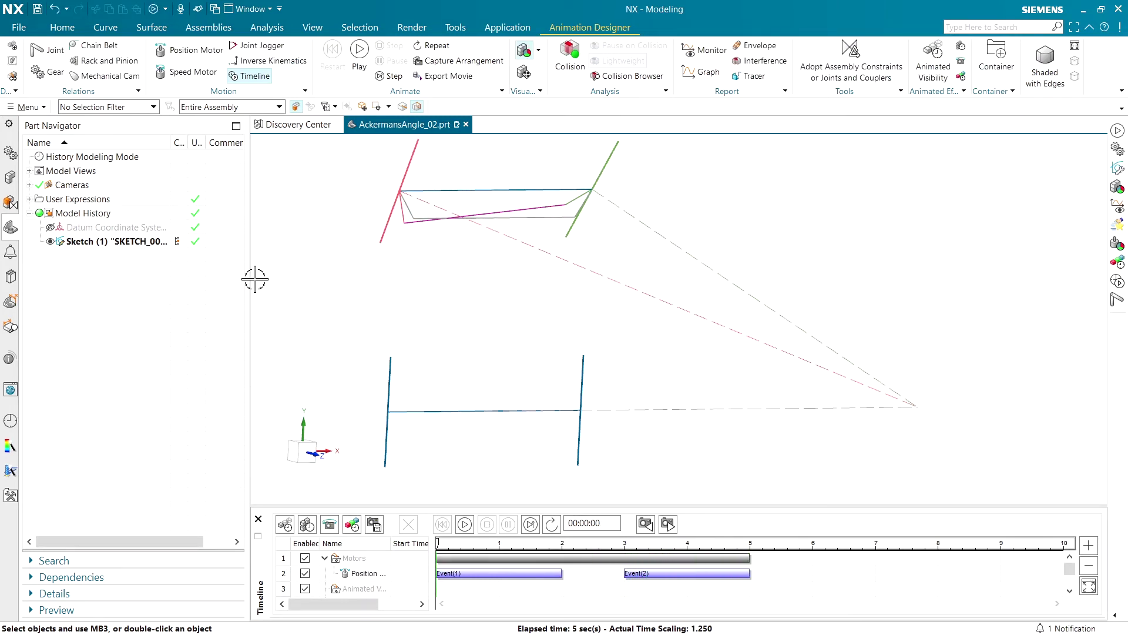
middle_click_drag(680, 321, 630, 327)
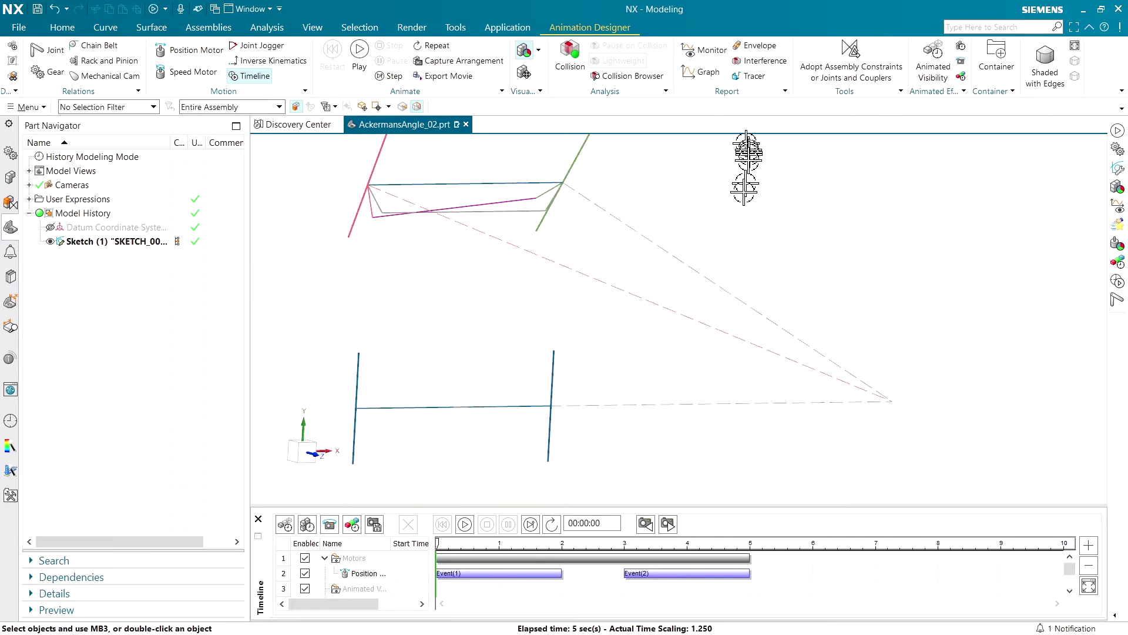
Create two angle monitors pairing the horizontal dashed line with each diagonal dashed line
left_click(704, 59)
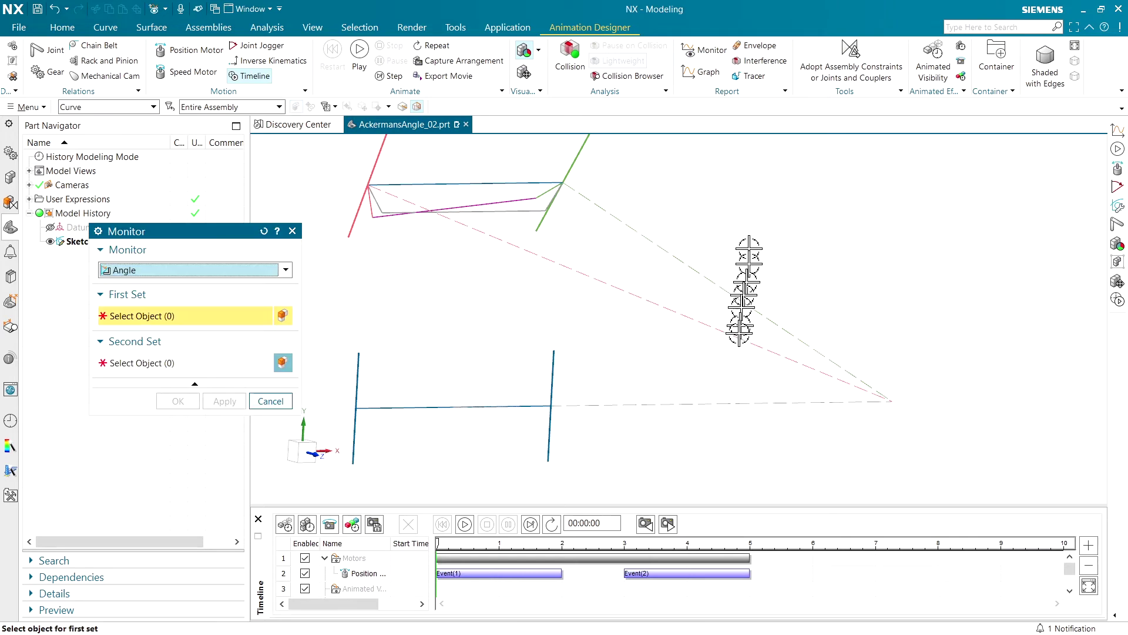
left_click(730, 401)
left_click(728, 340)
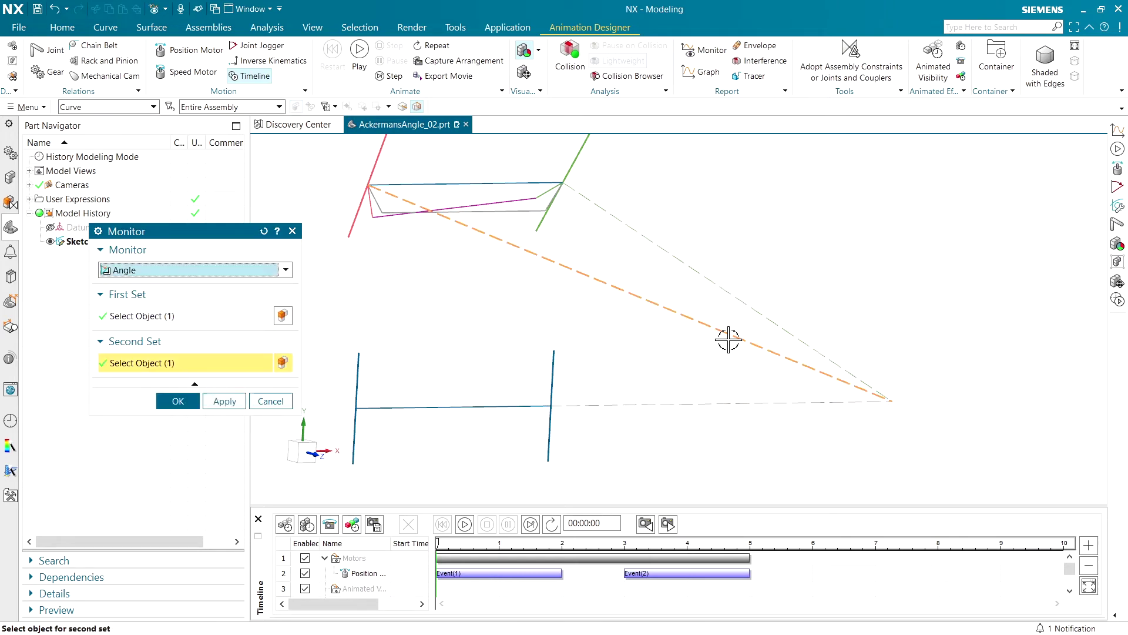
left_click(225, 401)
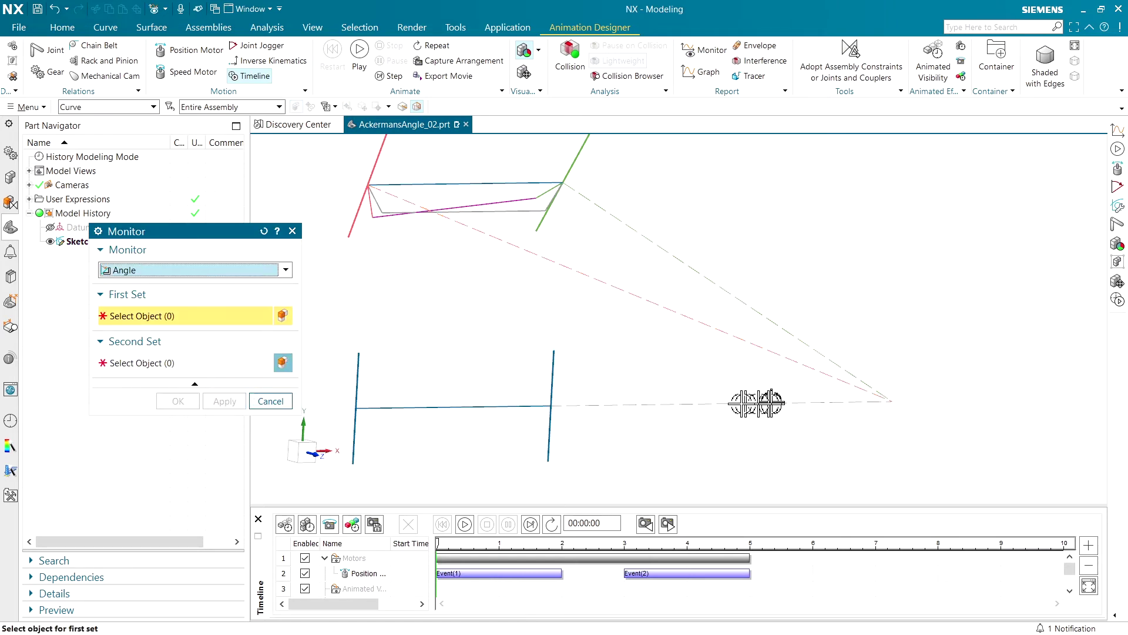
left_click(742, 403)
left_click(775, 321)
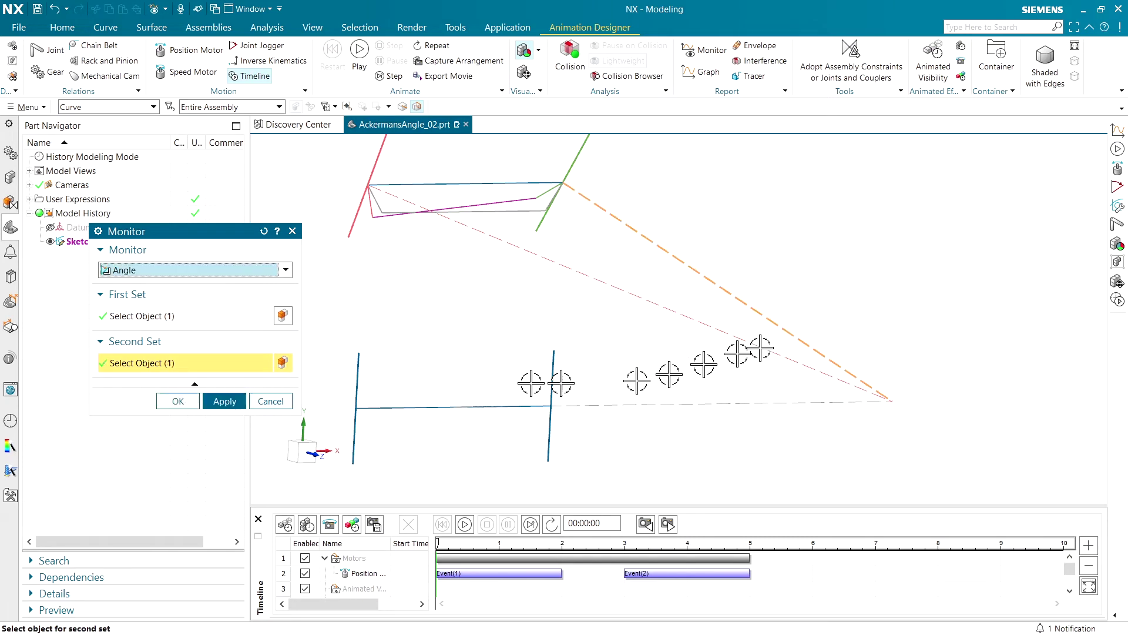
left_click(176, 400)
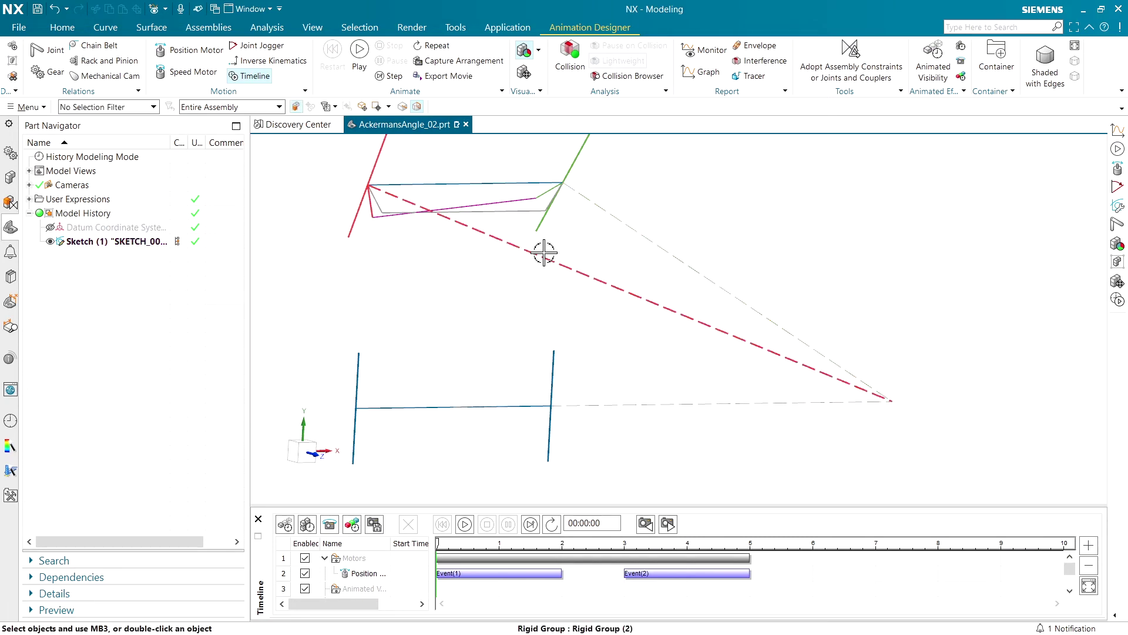
Graph both angle monitors during playback, scrub the time cursor to about 2.32 s, then close it
left_click(700, 71)
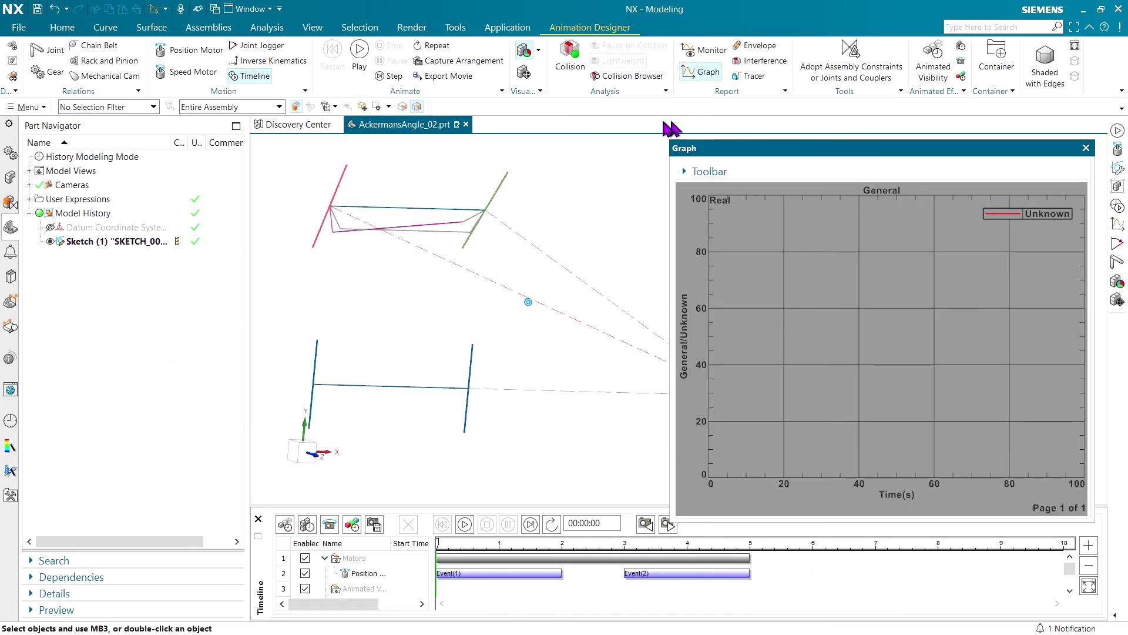
left_click(359, 50)
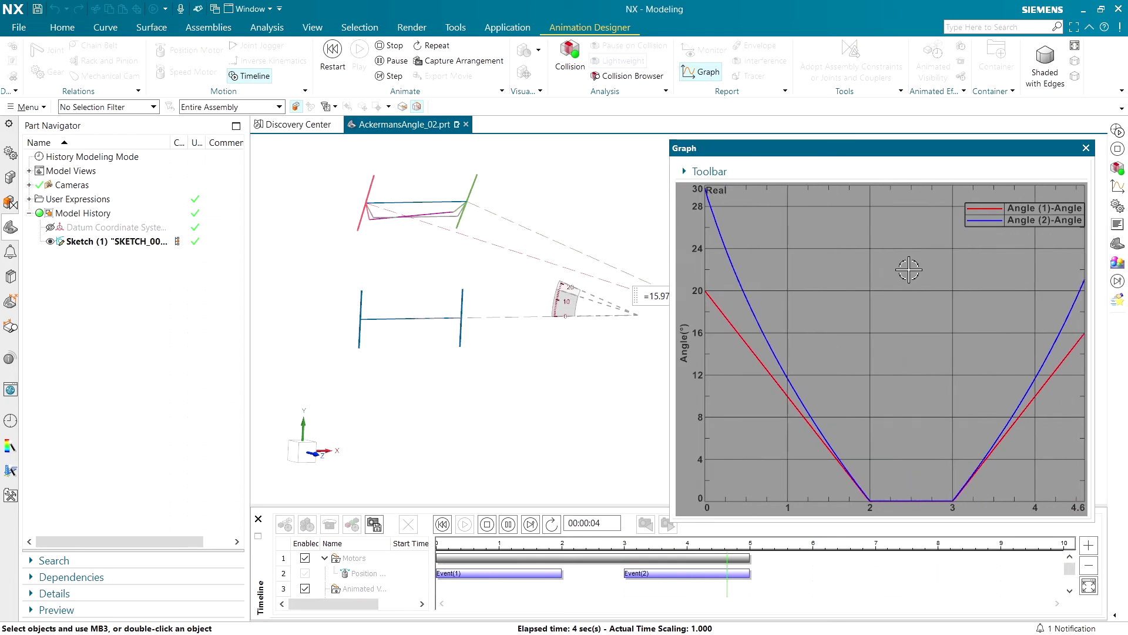
left_click(934, 303)
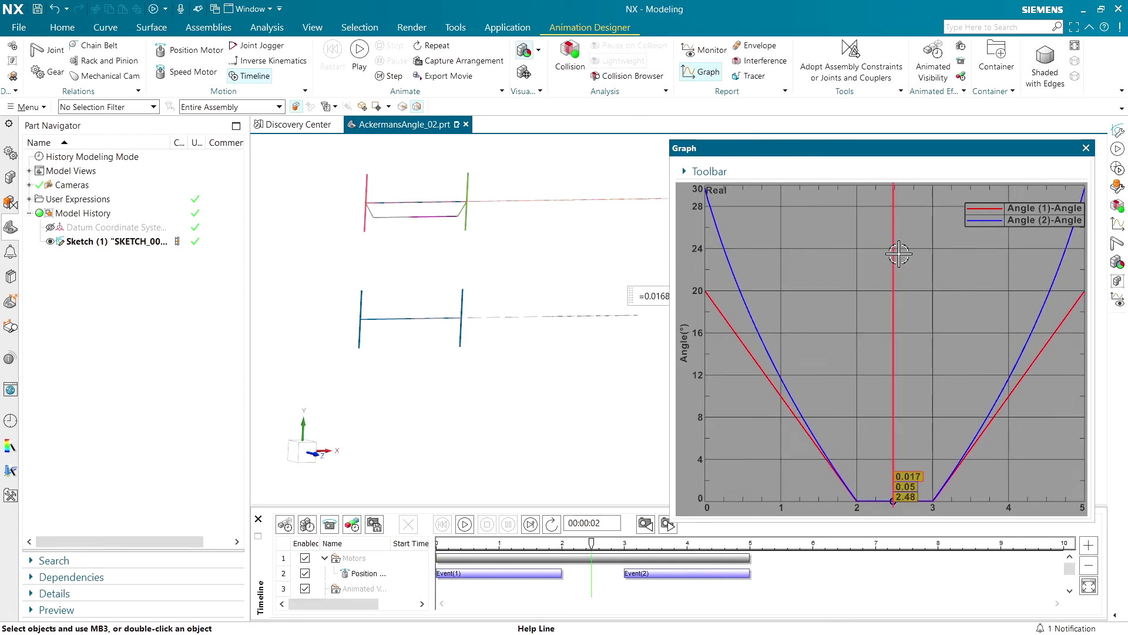
left_click_drag(899, 254, 713, 297)
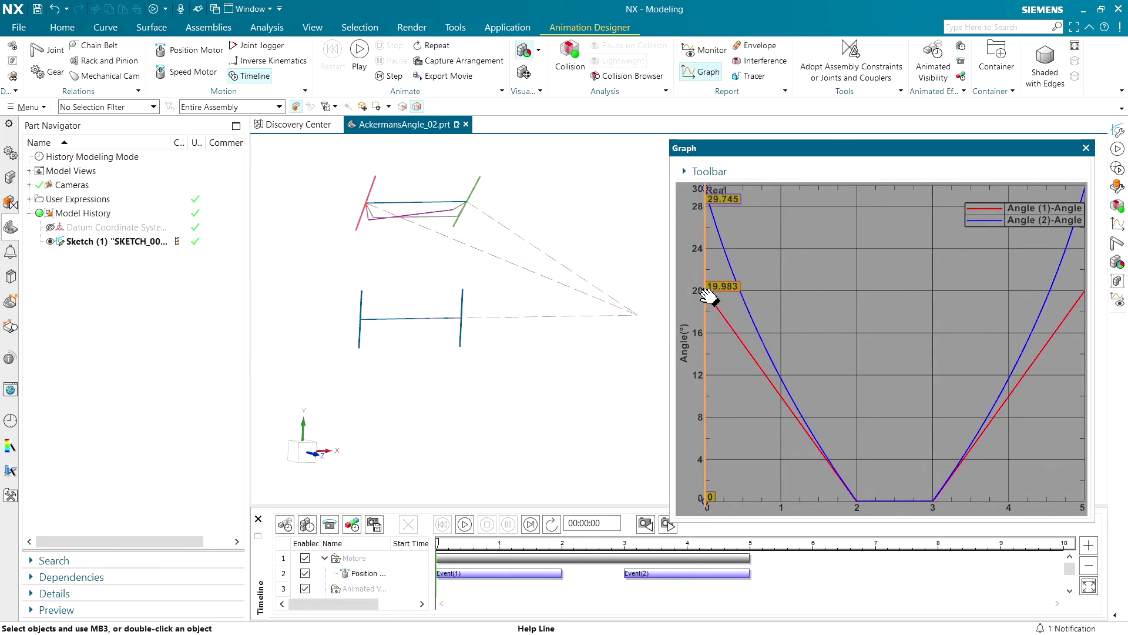
left_click_drag(710, 296, 889, 341)
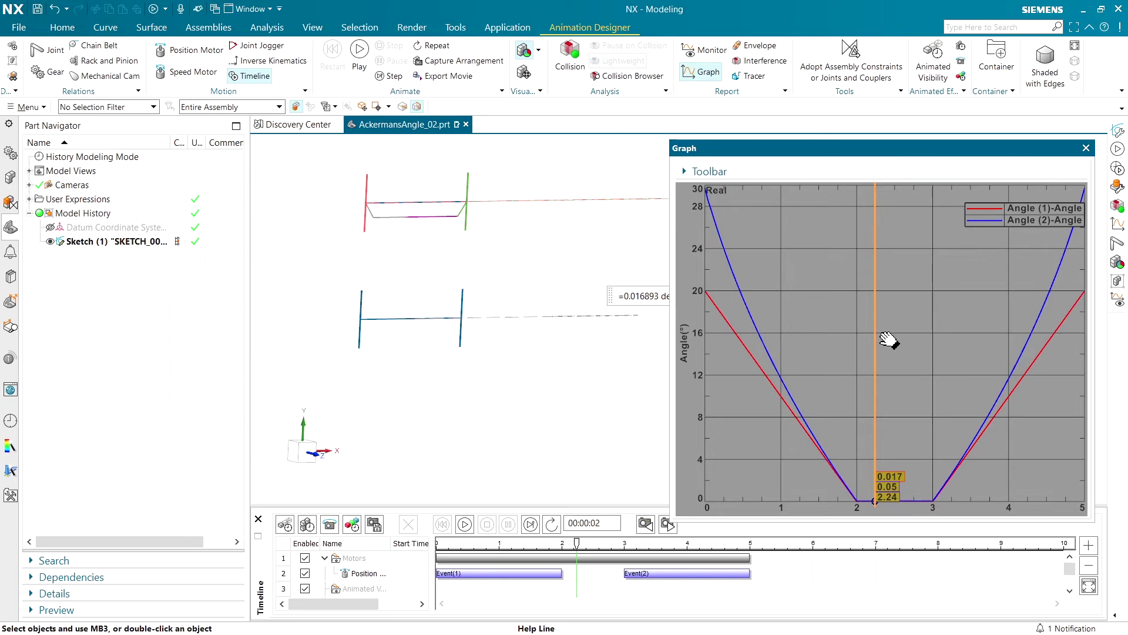
mouse_move(888, 340)
left_mouse_down()
mouse_move(924, 342)
mouse_move(880, 342)
mouse_move(924, 351)
mouse_move(879, 352)
mouse_move(894, 354)
left_mouse_up()
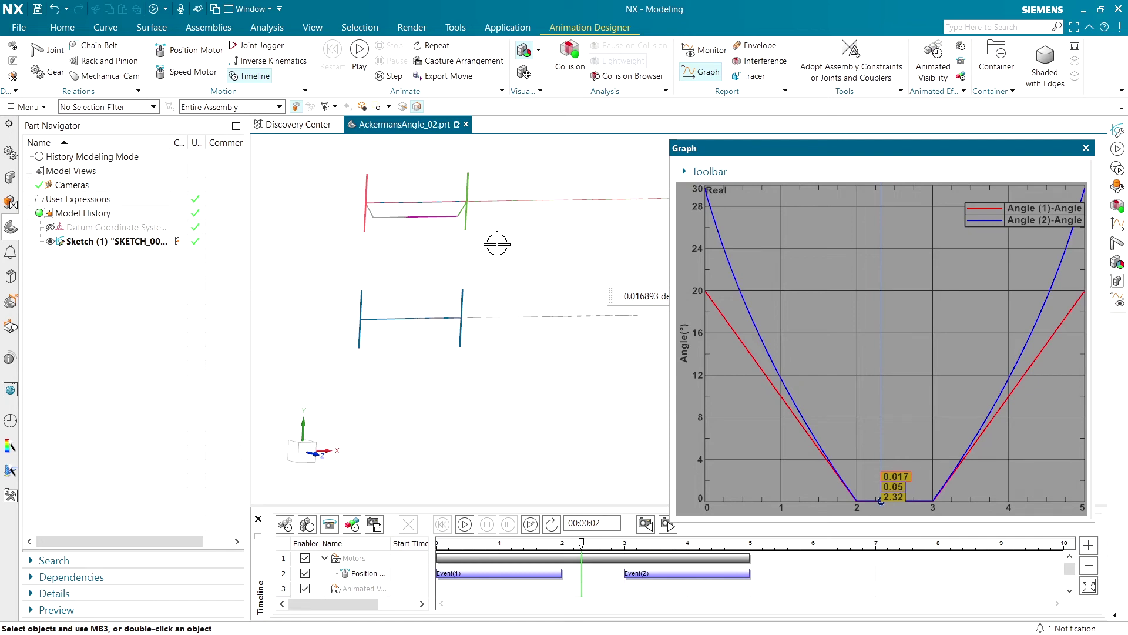
left_click(1086, 148)
key("ctrl+f")
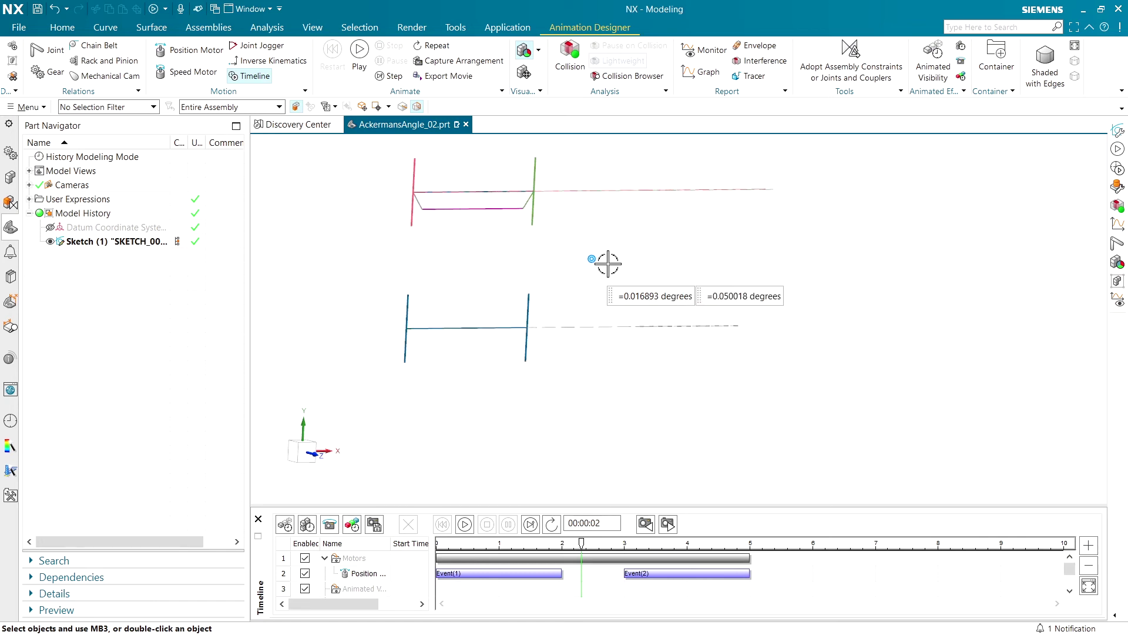